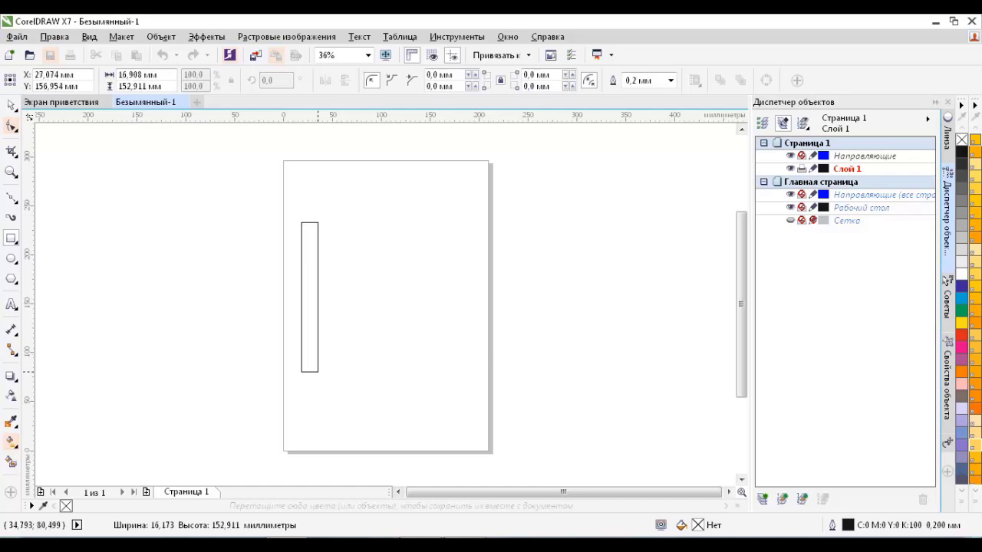
Draw a tall rectangle on the page, with centimetres as units, and slim it to about 0.43 by 13.9 cm.
{"action": "left_click_drag", "start_coordinate": [318, 372], "coordinate": [309, 362]}
{"action": "left_click", "coordinate": [376, 82]}
{"action": "left_click", "coordinate": [376, 234]}
{"action": "scroll", "coordinate": [310, 345], "scroll_direction": "up", "scroll_amount": 2}
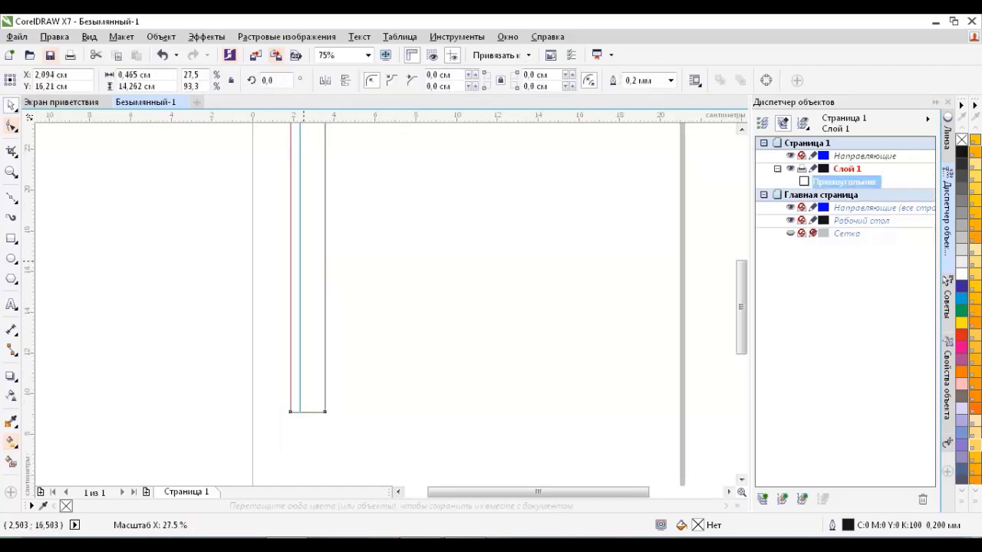
{"action": "left_click_drag", "start_coordinate": [303, 259], "coordinate": [301, 261]}
{"action": "scroll", "coordinate": [299, 413], "scroll_direction": "up", "scroll_amount": 1}
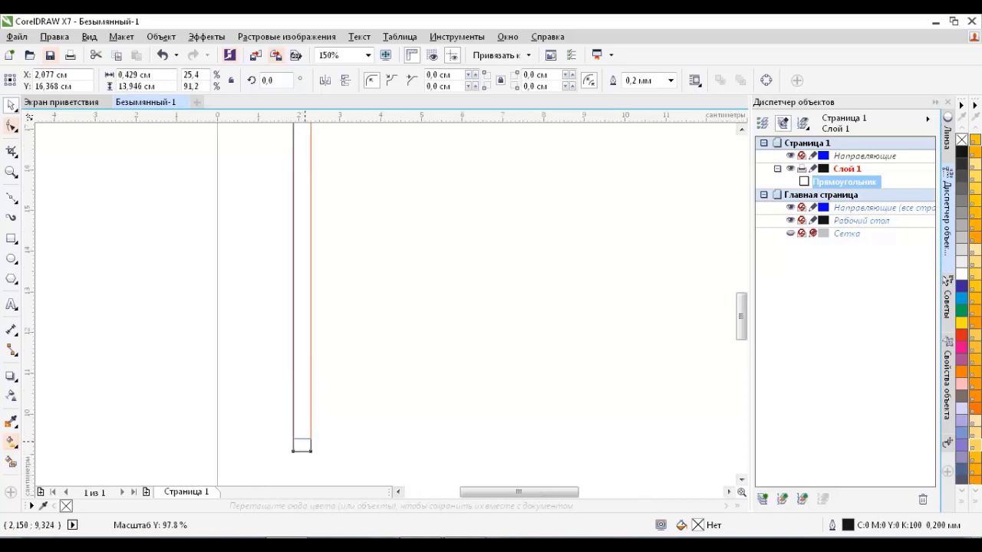
{"action": "scroll", "coordinate": [302, 444], "scroll_direction": "down", "scroll_amount": 1}
{"action": "scroll", "coordinate": [313, 332], "scroll_direction": "up", "scroll_amount": 1}
Duplicate the narrow rectangle sideways and repeat the duplication to form a row of vertical bars across the page.
{"action": "left_click_drag", "start_coordinate": [312, 332], "coordinate": [402, 327]}
{"action": "scroll", "coordinate": [364, 332], "scroll_direction": "down", "scroll_amount": 1}
{"action": "scroll", "coordinate": [402, 329], "scroll_direction": "up", "scroll_amount": 1}
{"action": "key", "text": "ctrl+r"}
{"action": "key", "text": "ctrl+r"}
{"action": "key", "text": "ctrl+r"}
{"action": "key", "text": "ctrl+r"}
{"action": "scroll", "coordinate": [402, 327], "scroll_direction": "down", "scroll_amount": 2}
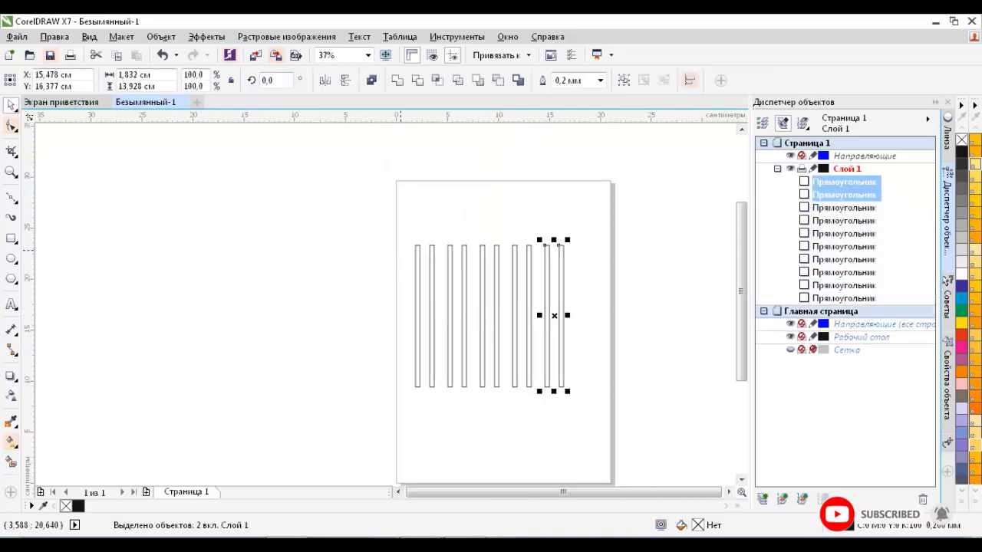
Group nine of the bars, fill them black without an outline, and rotate the group to 45°.
{"action": "left_click_drag", "start_coordinate": [355, 208], "coordinate": [554, 398]}
{"action": "key", "text": "ctrl+g"}
{"action": "left_click", "coordinate": [962, 151]}
{"action": "left_click", "coordinate": [266, 80]}
{"action": "type", "text": "45"}
{"action": "key", "text": "Return"}
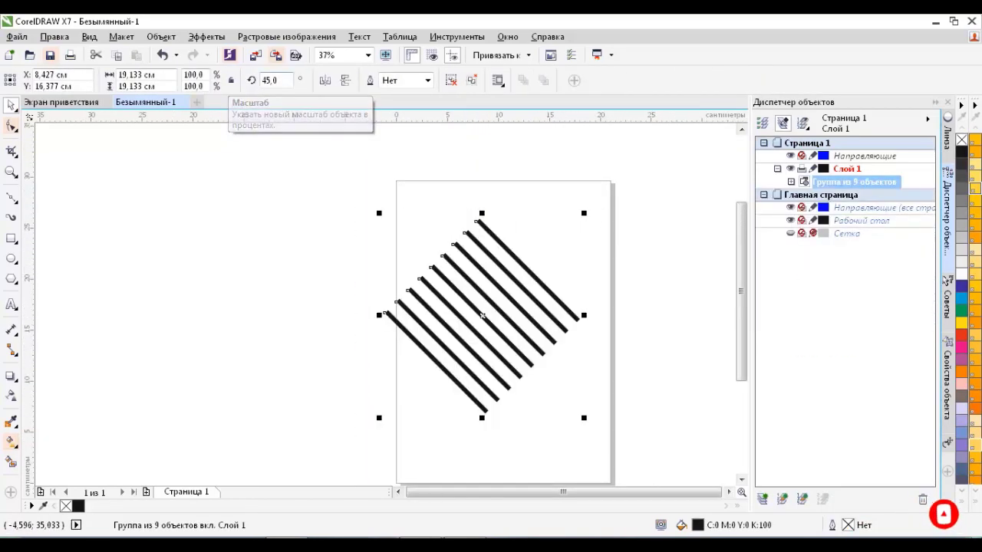
Duplicate the bar group with the copy rotated to -45°, and group both sets into a diamond lattice centred on the page.
{"action": "key", "text": "KP_Add"}
{"action": "left_click", "coordinate": [269, 80]}
{"action": "type", "text": "-45"}
{"action": "key", "text": "Return"}
{"action": "key", "text": "ctrl+a"}
{"action": "key", "text": "ctrl+g"}
{"action": "left_click_drag", "start_coordinate": [574, 309], "coordinate": [594, 324]}
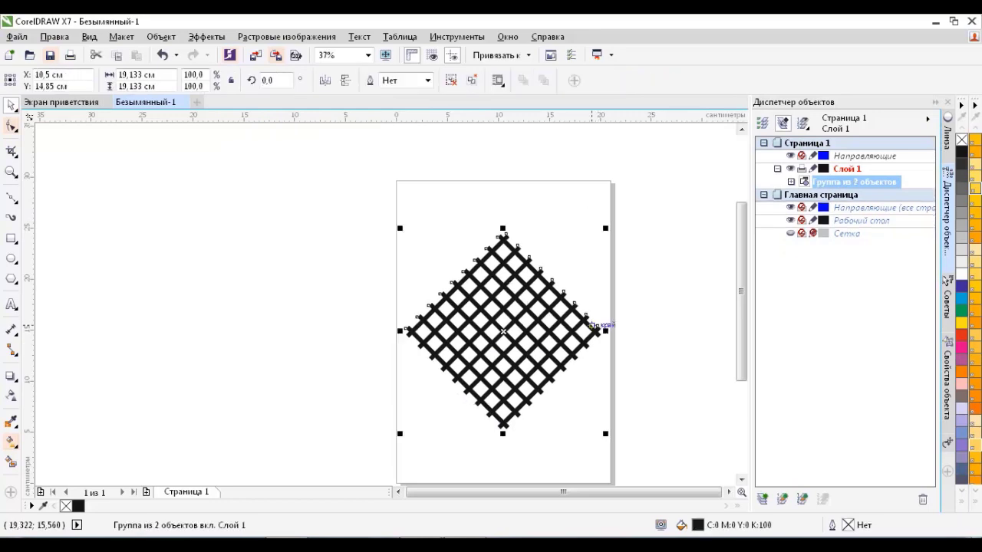
{"action": "scroll", "coordinate": [594, 325], "scroll_direction": "down", "scroll_amount": 1}
{"action": "scroll", "coordinate": [594, 324], "scroll_direction": "up", "scroll_amount": 1}
{"action": "key", "text": "Escape"}
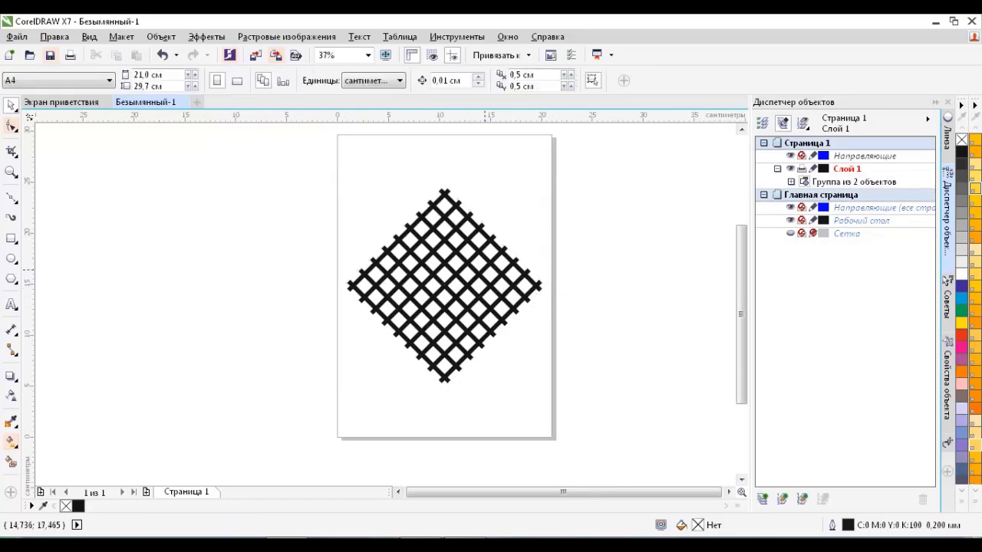
Draw a circle about 8.7 cm in diameter, centred on the lattice.
{"action": "scroll", "coordinate": [400, 269], "scroll_direction": "up", "scroll_amount": 1}
{"action": "key", "text": "F7"}
{"action": "left_click_drag", "start_coordinate": [398, 217], "coordinate": [569, 387]}
{"action": "key", "text": "Escape"}
{"action": "key", "text": "ctrl+a"}
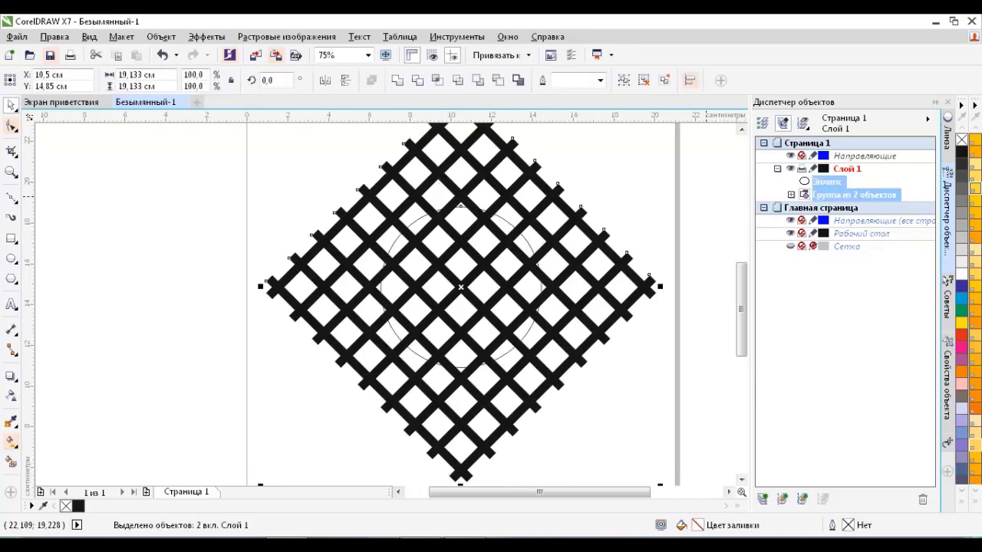
{"action": "key", "text": "Escape"}
{"action": "key", "text": "Tab"}
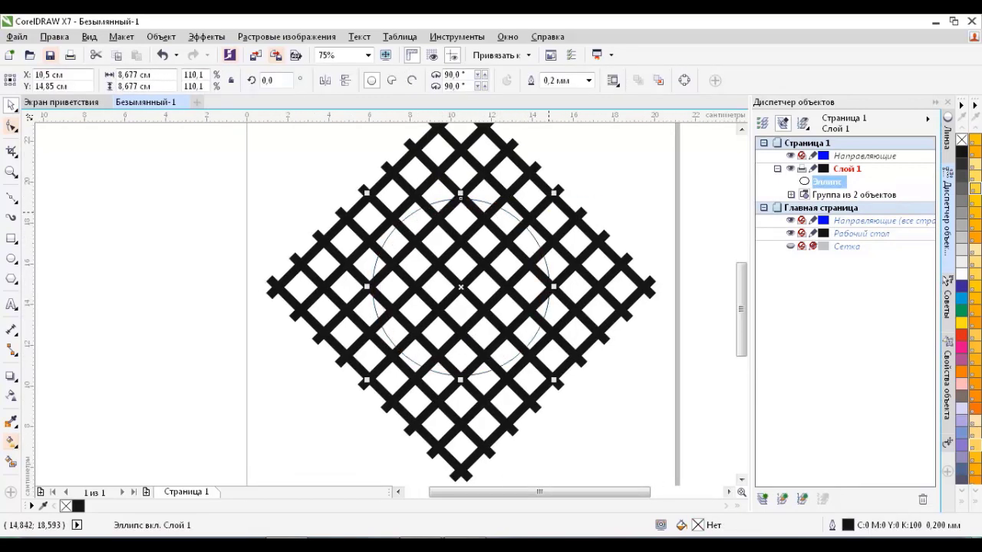
Apply a Fish Eye (Рыбий глаз) lens at a 100% rate to the circle and enlarge it to about 9.85 cm.
{"action": "key", "text": "alt+F3"}
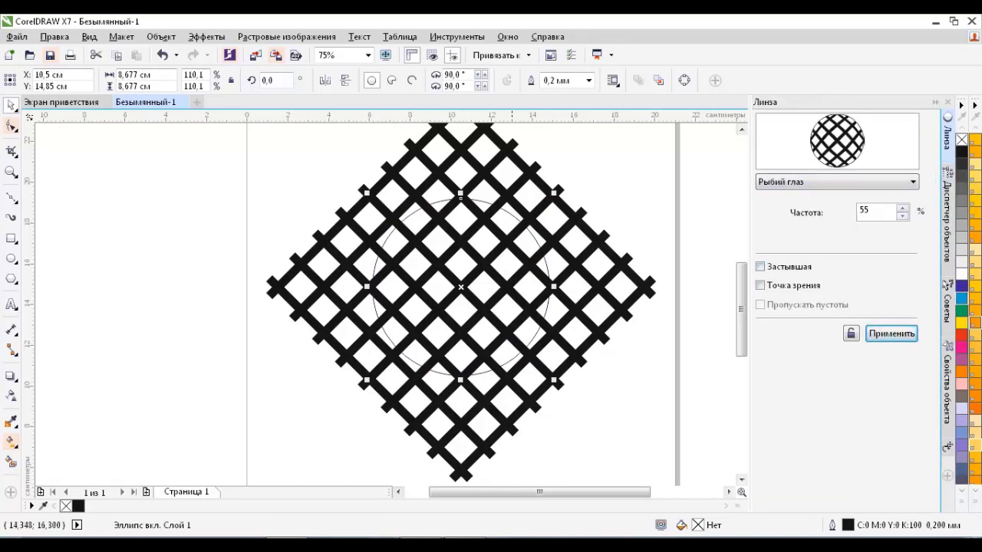
{"action": "key", "text": "Return"}
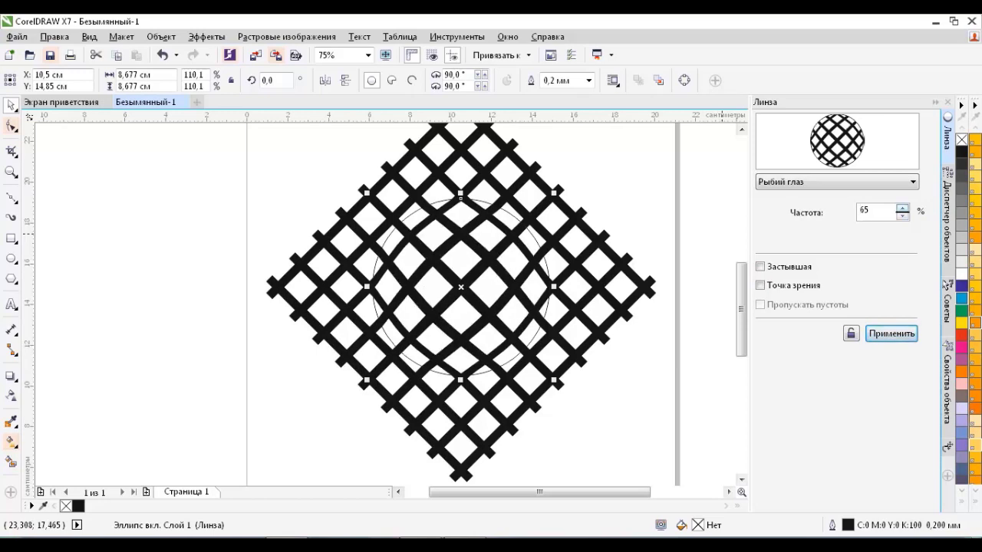
{"action": "key", "text": "Return"}
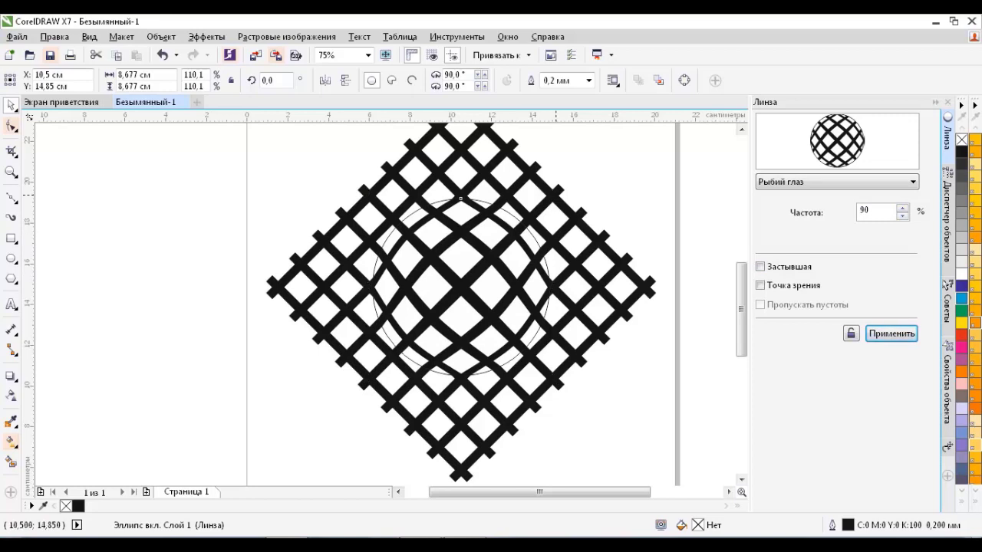
{"action": "key", "text": "Return"}
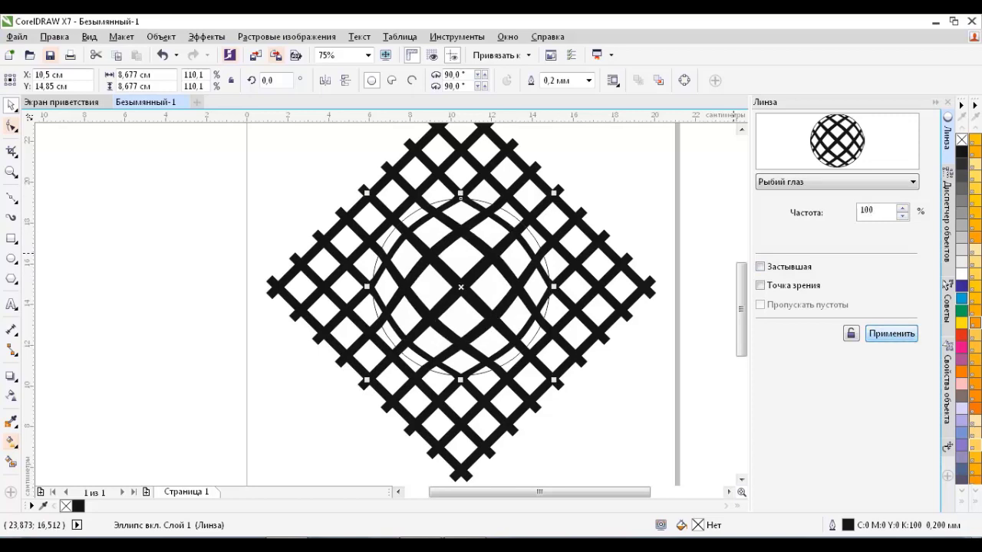
{"action": "left_click_drag", "start_coordinate": [473, 288], "coordinate": [470, 281]}
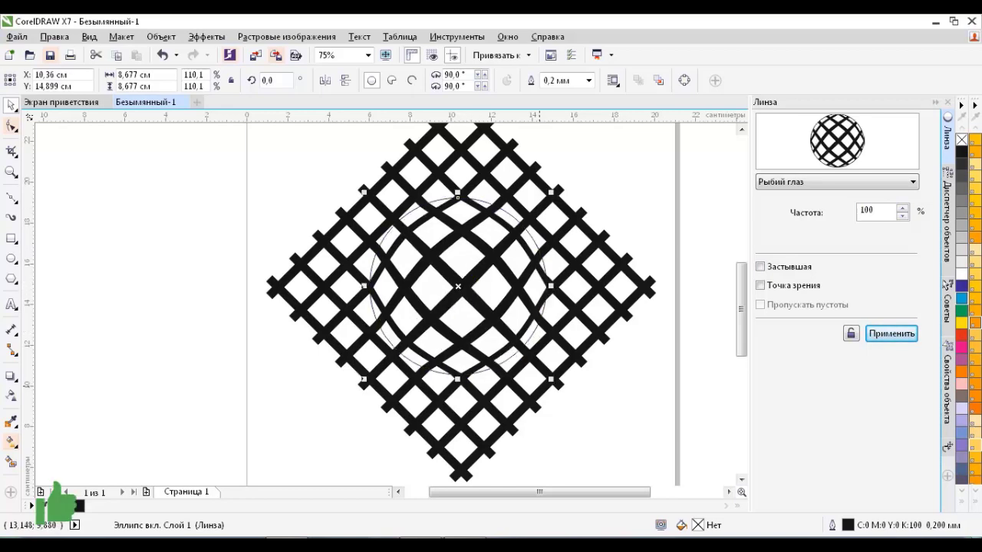
{"action": "left_click_drag", "start_coordinate": [552, 379], "coordinate": [569, 394]}
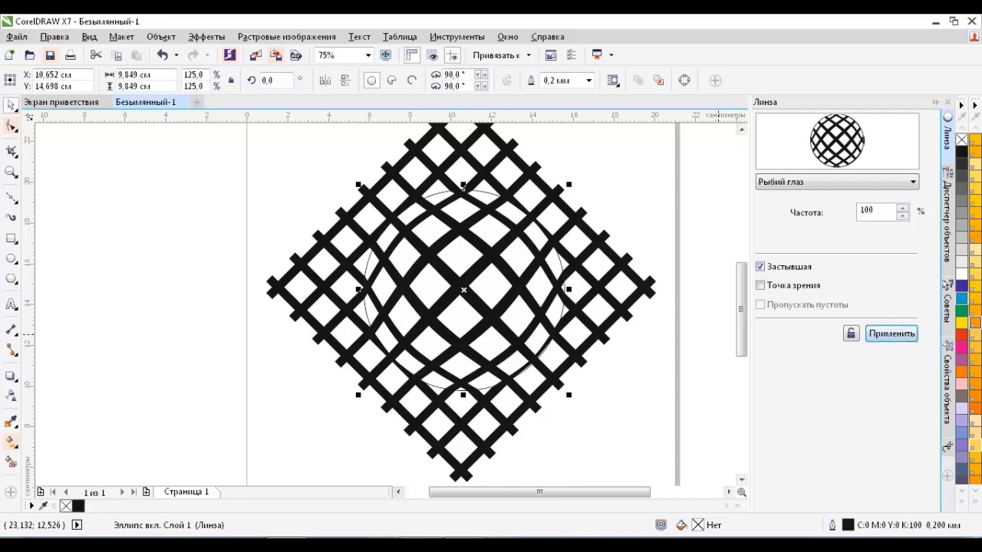
Try freezing the lens and moving the frozen sphere off the lattice, and undo both changes.
{"action": "left_click", "coordinate": [891, 333]}
{"action": "left_click_drag", "start_coordinate": [463, 290], "coordinate": [131, 288]}
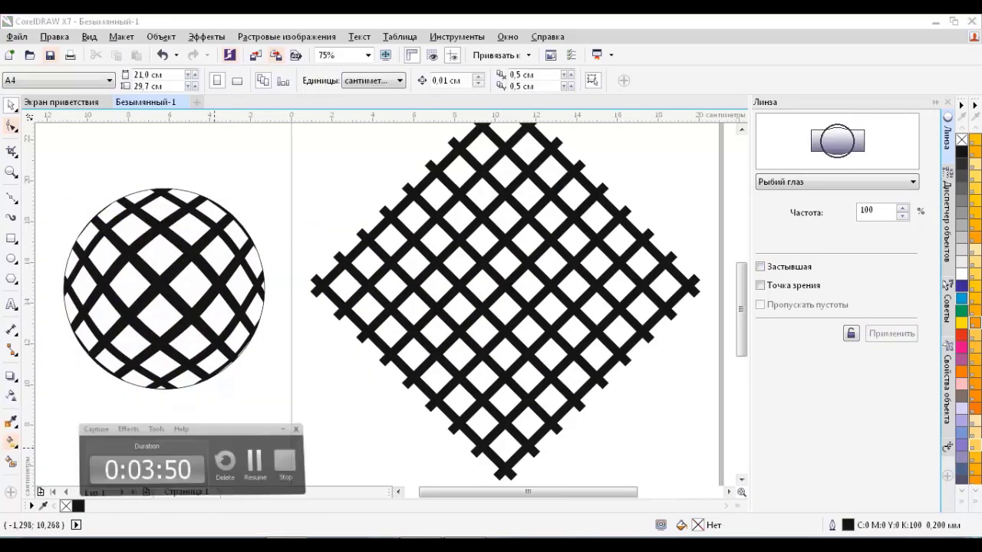
{"action": "key", "text": "ctrl+z"}
{"action": "key", "text": "ctrl+z"}
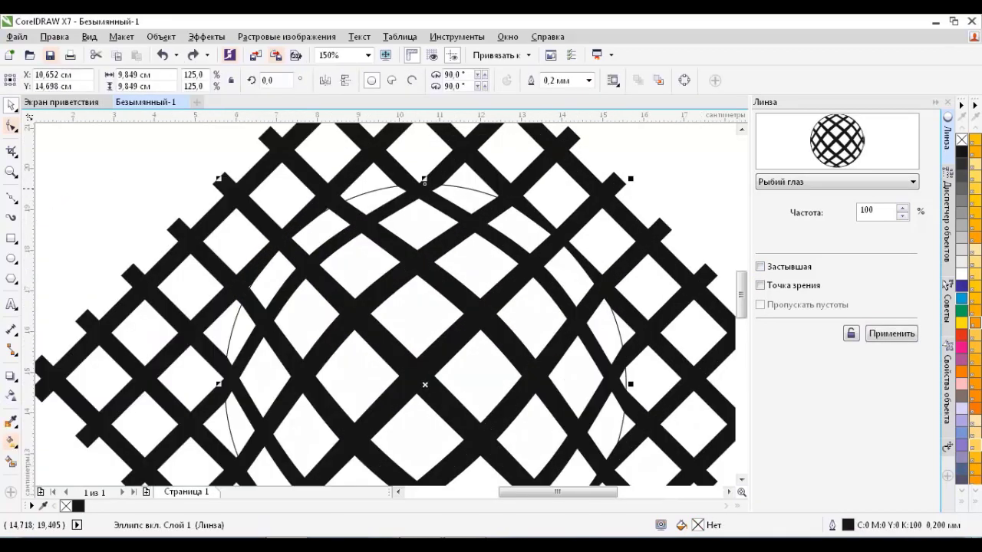
Reduce the lens circle to about 9.36 cm across and adjust its position slightly over the lattice.
{"action": "left_click_drag", "start_coordinate": [629, 178], "coordinate": [634, 185]}
{"action": "scroll", "coordinate": [633, 184], "scroll_direction": "down", "scroll_amount": 2}
{"action": "scroll", "coordinate": [482, 200], "scroll_direction": "up", "scroll_amount": 2}
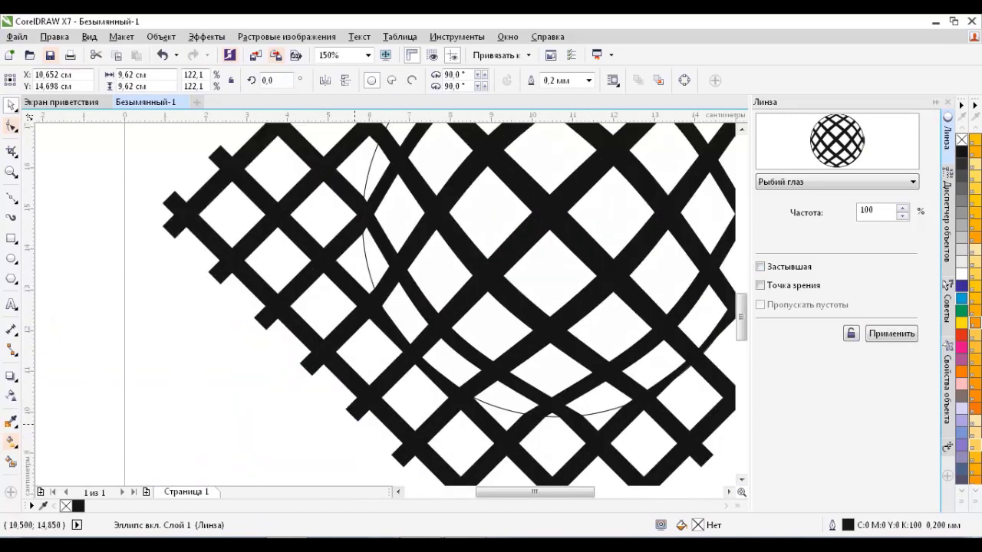
{"action": "left_click_drag", "start_coordinate": [366, 416], "coordinate": [369, 411]}
{"action": "scroll", "coordinate": [84, 317], "scroll_direction": "down", "scroll_amount": 2}
{"action": "scroll", "coordinate": [421, 367], "scroll_direction": "up", "scroll_amount": 2}
{"action": "left_click_drag", "start_coordinate": [415, 361], "coordinate": [417, 362]}
{"action": "scroll", "coordinate": [417, 361], "scroll_direction": "down", "scroll_amount": 2}
{"action": "scroll", "coordinate": [588, 436], "scroll_direction": "up", "scroll_amount": 2}
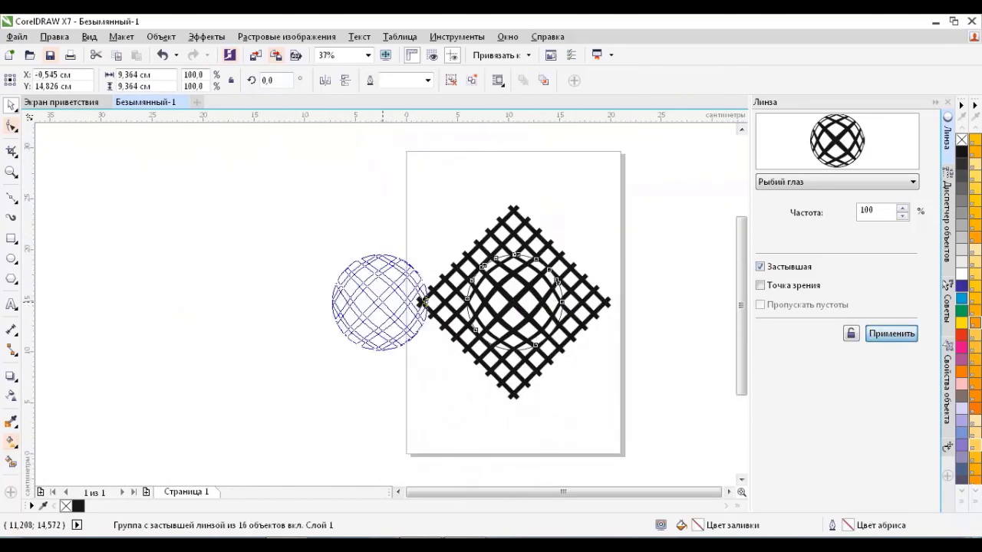
Freeze the lens, moving the resulting sphere off the lattice beside the page, and ungroup it.
{"action": "left_click_drag", "start_coordinate": [330, 340], "coordinate": [361, 410]}
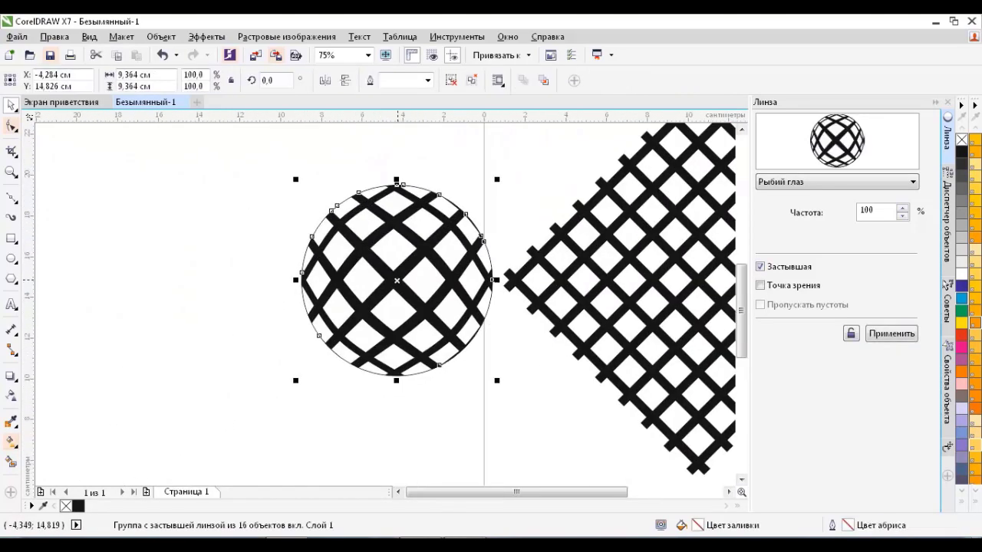
{"action": "key", "text": "space"}
{"action": "key", "text": "ctrl+u"}
{"action": "scroll", "coordinate": [453, 307], "scroll_direction": "right", "scroll_amount": 3}
Copy the sphere's circular outline onto the middle of the lattice and apply a Fish Eye lens with a 95% rate.
{"action": "left_click_drag", "start_coordinate": [233, 281], "coordinate": [529, 323]}
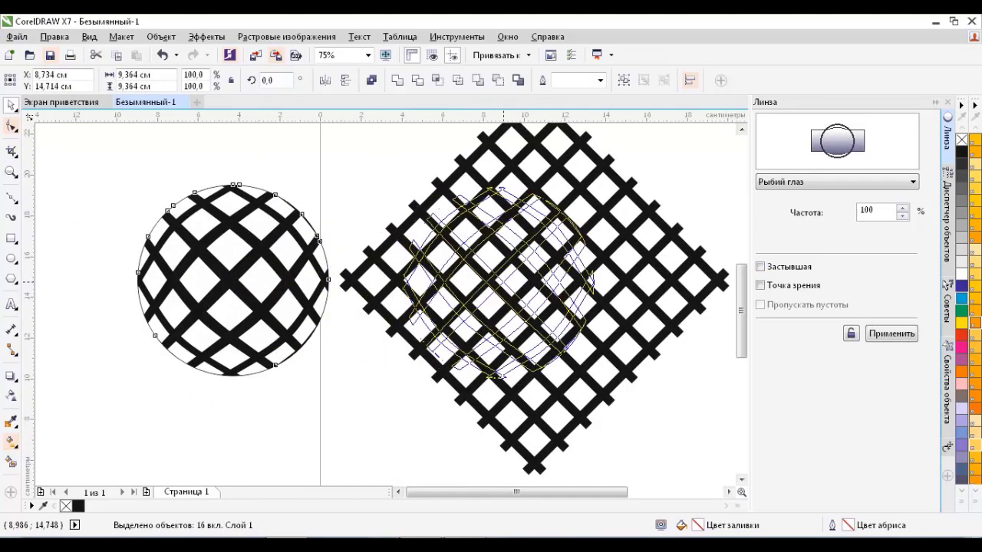
{"action": "key", "text": "Escape"}
{"action": "left_click_drag", "start_coordinate": [232, 281], "coordinate": [534, 280]}
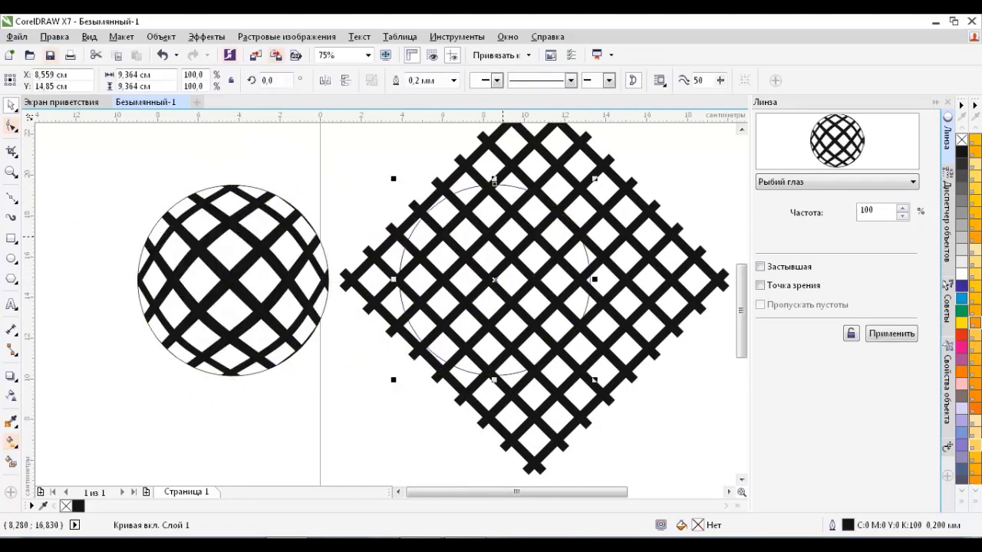
{"action": "left_click", "coordinate": [534, 280], "text": "shift"}
{"action": "left_click", "coordinate": [891, 333]}
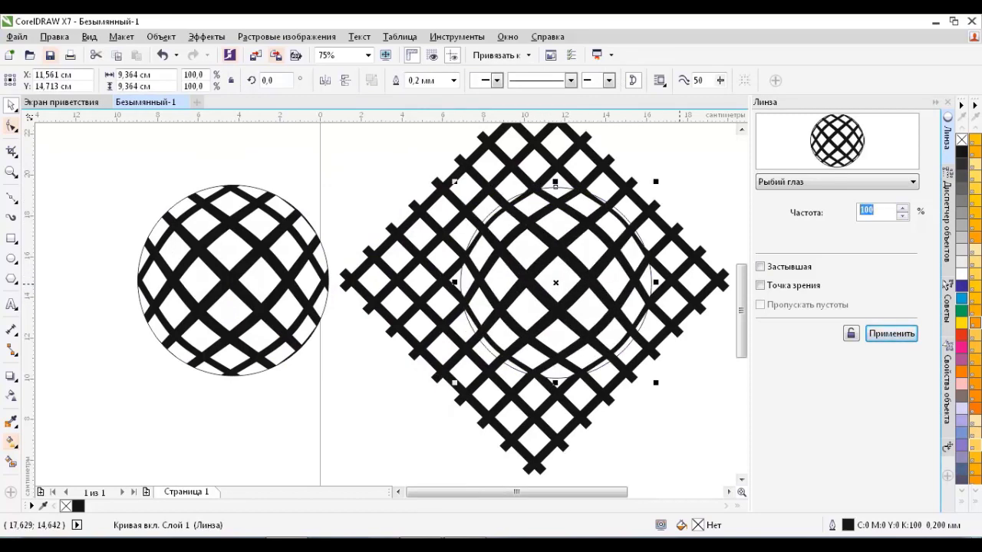
{"action": "left_click", "coordinate": [891, 333]}
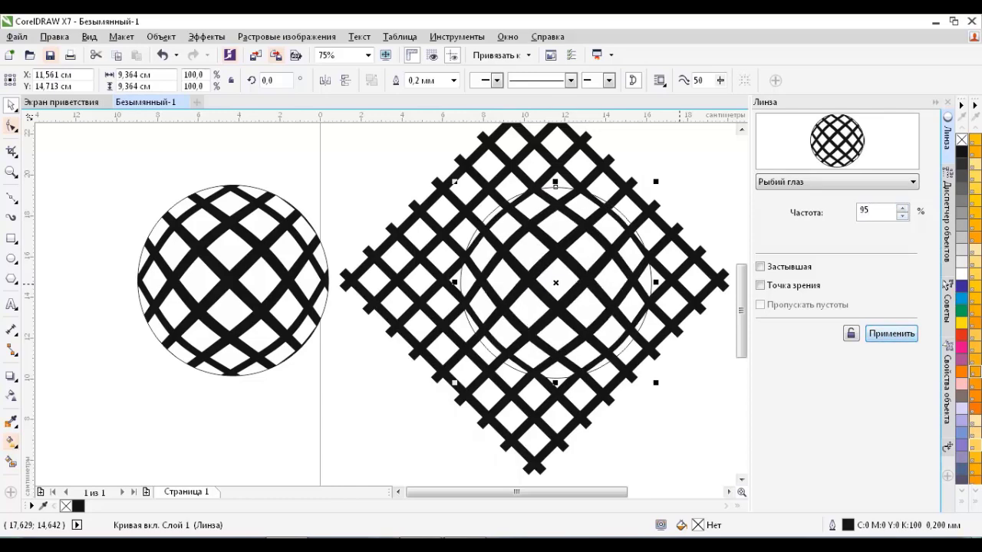
Move the second lens, frozen as a sphere, beside the first one and delete the original lattice.
{"action": "scroll", "coordinate": [668, 306], "scroll_direction": "up", "scroll_amount": 2}
{"action": "scroll", "coordinate": [634, 291], "scroll_direction": "down", "scroll_amount": 2}
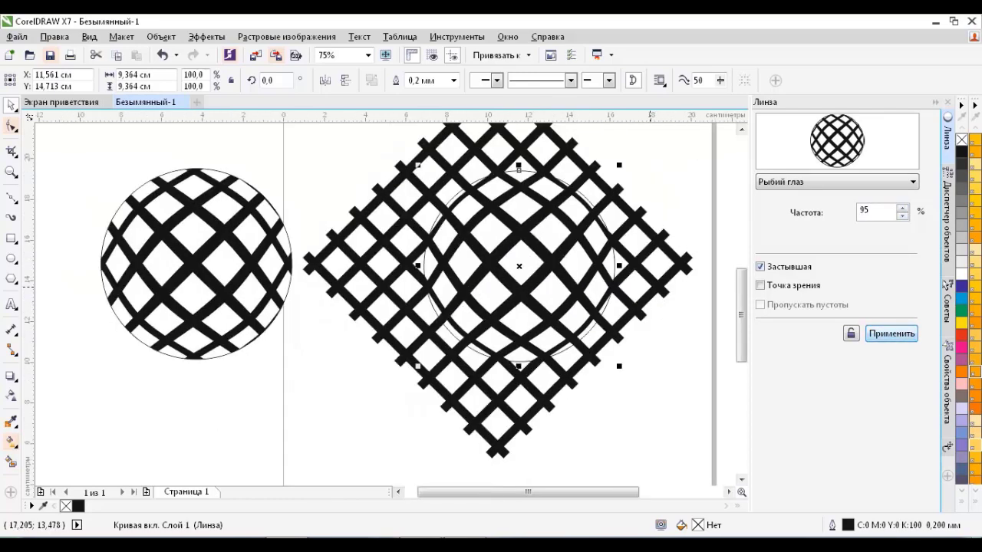
{"action": "scroll", "coordinate": [571, 263], "scroll_direction": "down", "scroll_amount": 2}
{"action": "left_click_drag", "start_coordinate": [537, 265], "coordinate": [284, 264]}
{"action": "left_click", "coordinate": [583, 230]}
{"action": "key", "text": "Delete"}
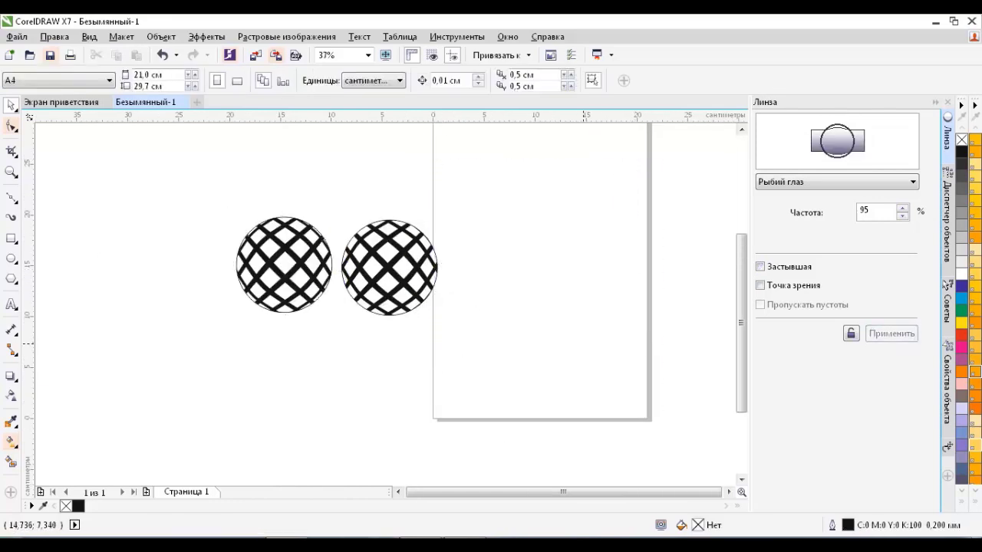
Set the outline width of the circle around the sphere nearest the page to 2.0 mm.
{"action": "left_click", "coordinate": [408, 234]}
{"action": "scroll", "coordinate": [408, 234], "scroll_direction": "up", "scroll_amount": 2}
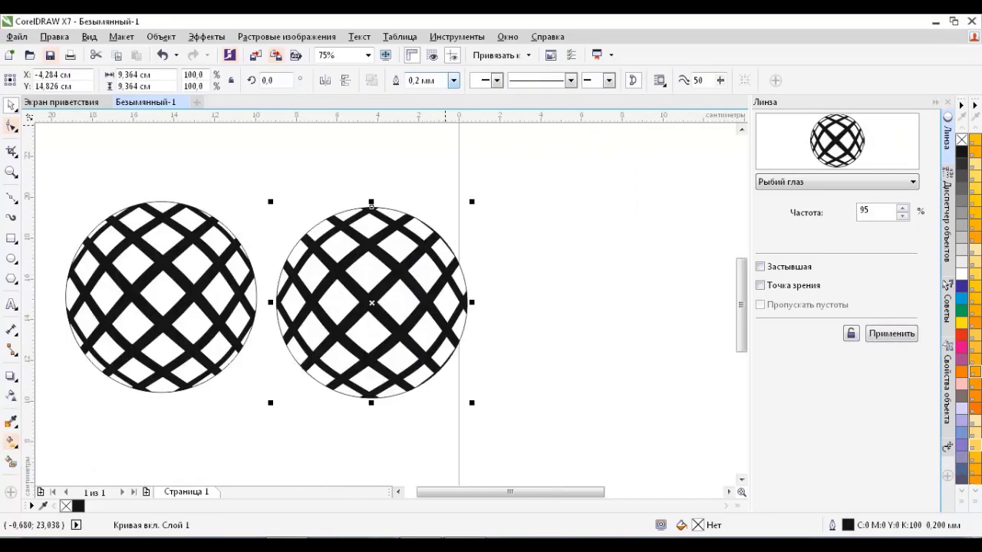
{"action": "mouse_move", "coordinate": [367, 302]}
{"action": "left_mouse_down"}
{"action": "mouse_move", "coordinate": [441, 302]}
{"action": "mouse_move", "coordinate": [372, 301]}
{"action": "left_mouse_up"}
{"action": "left_click", "coordinate": [454, 80]}
{"action": "left_click", "coordinate": [453, 79]}
{"action": "left_click", "coordinate": [453, 79]}
{"action": "left_click", "coordinate": [414, 158]}
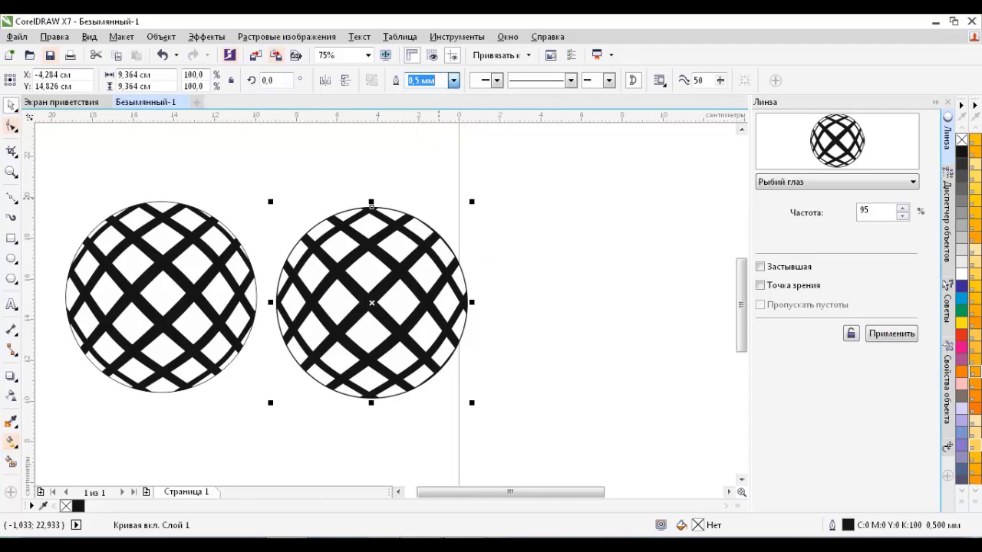
{"action": "scroll", "coordinate": [318, 288], "scroll_direction": "up", "scroll_amount": 2}
{"action": "left_click", "coordinate": [454, 80]}
{"action": "left_click", "coordinate": [429, 191]}
{"action": "scroll", "coordinate": [430, 191], "scroll_direction": "down", "scroll_amount": 2}
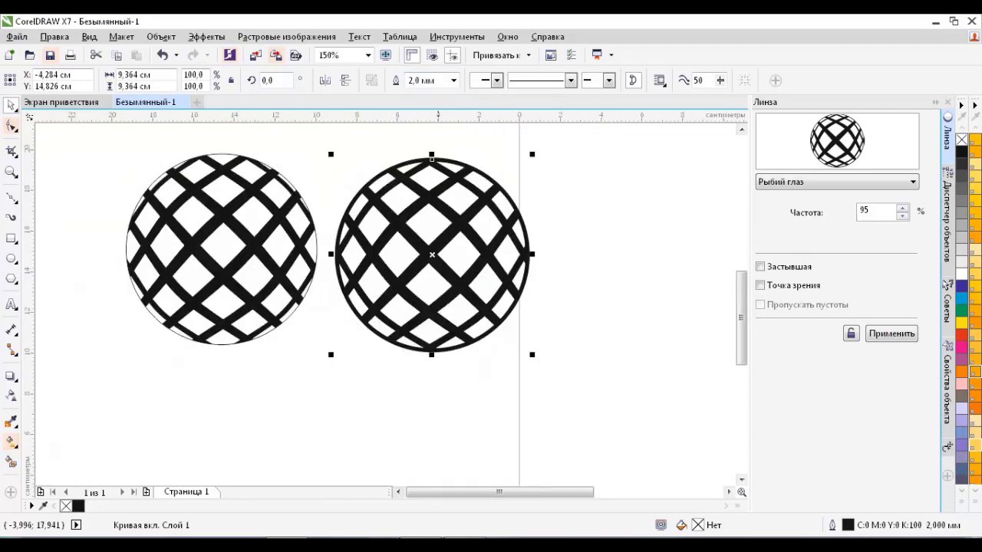
Convert the thick circle outline to an object and weld the same sphere's fourteen black lattice curves into one curve.
{"action": "left_click", "coordinate": [947, 223]}
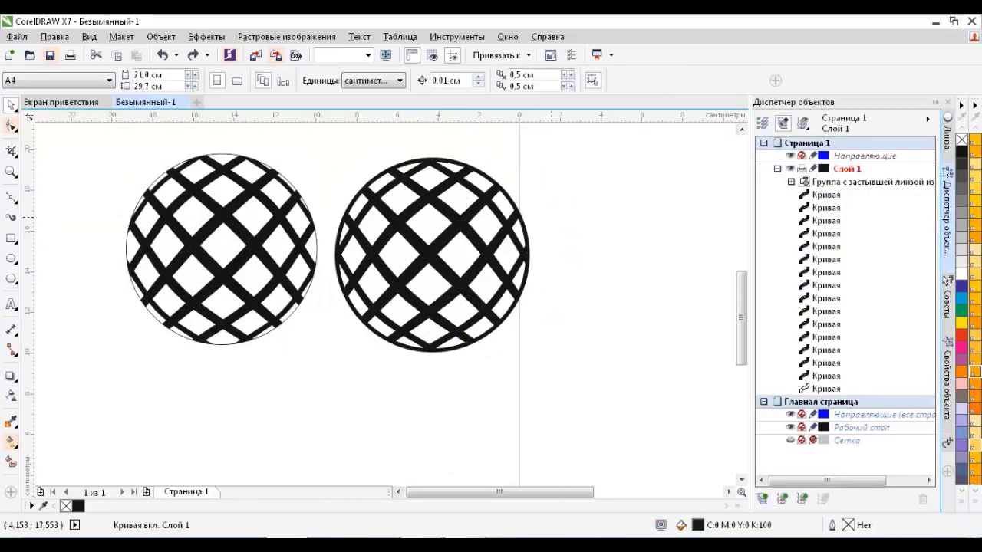
{"action": "left_click", "coordinate": [826, 389]}
{"action": "scroll", "coordinate": [432, 254], "scroll_direction": "down", "scroll_amount": 2}
{"action": "left_click", "coordinate": [827, 208]}
{"action": "left_click", "coordinate": [826, 375], "text": "shift"}
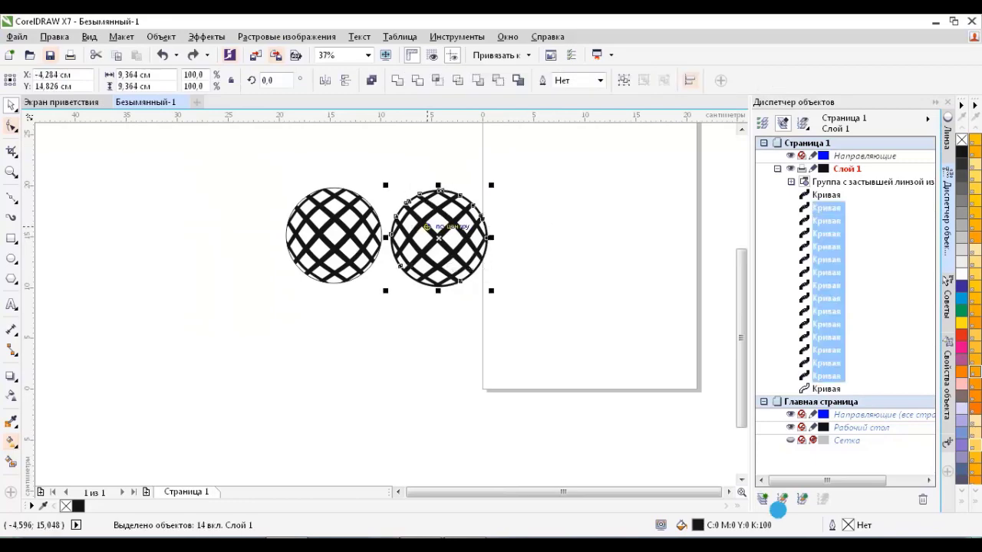
{"action": "left_click_drag", "start_coordinate": [459, 240], "coordinate": [567, 248]}
{"action": "key", "text": "ctrl+z"}
{"action": "left_click", "coordinate": [396, 80]}
{"action": "scroll", "coordinate": [448, 211], "scroll_direction": "up", "scroll_amount": 2}
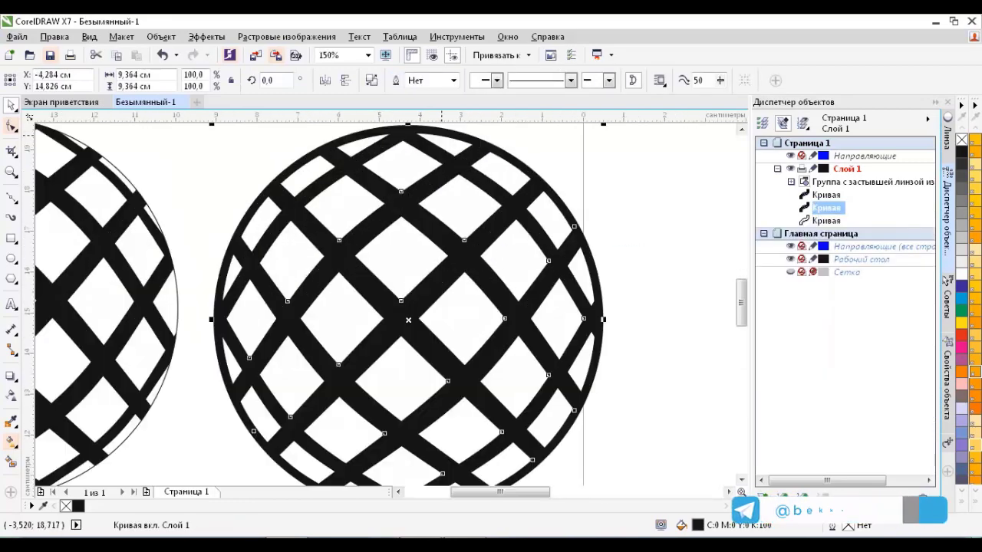
Switch to Wireframe view and examine the welded lattice curve, undoing a trial move of it.
{"action": "left_click", "coordinate": [89, 36]}
{"action": "left_click", "coordinate": [115, 66]}
{"action": "left_click", "coordinate": [826, 208]}
{"action": "scroll", "coordinate": [439, 242], "scroll_direction": "down", "scroll_amount": 1}
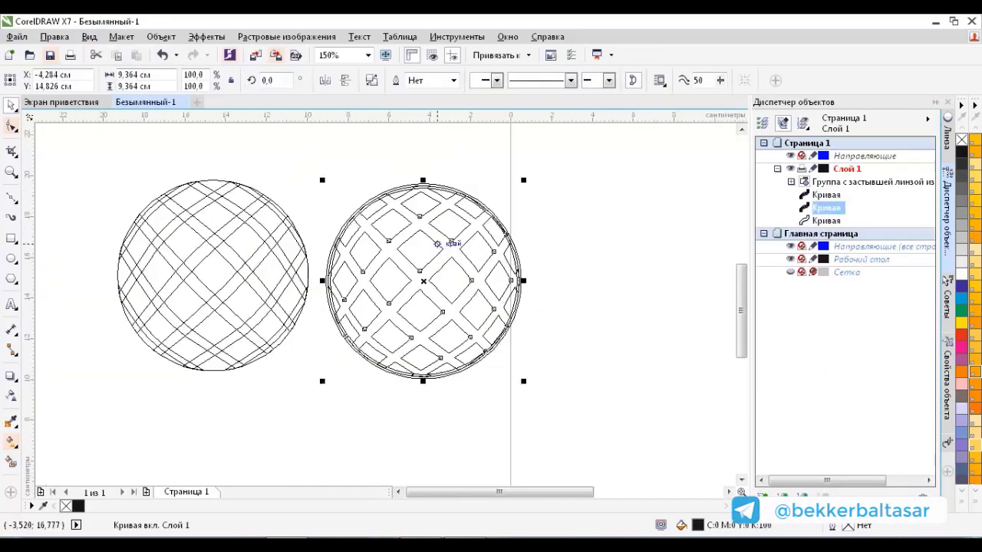
{"action": "scroll", "coordinate": [428, 197], "scroll_direction": "up", "scroll_amount": 3}
{"action": "scroll", "coordinate": [428, 197], "scroll_direction": "down", "scroll_amount": 3}
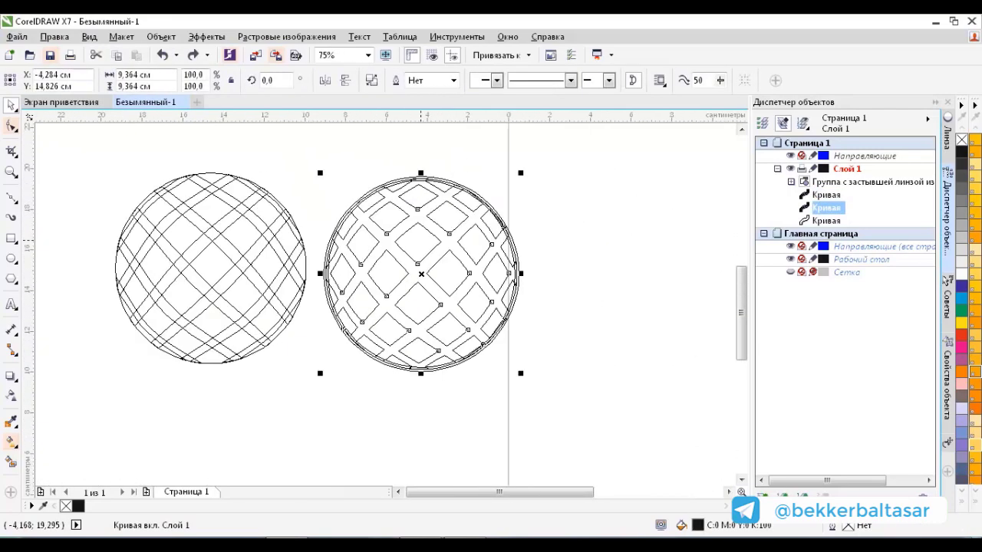
{"action": "left_click_drag", "start_coordinate": [421, 285], "coordinate": [523, 286]}
{"action": "key", "text": "ctrl+z"}
Return to the Enhanced (Расширенный) view and undo a trial deletion of the selected curve.
{"action": "left_click", "coordinate": [89, 36]}
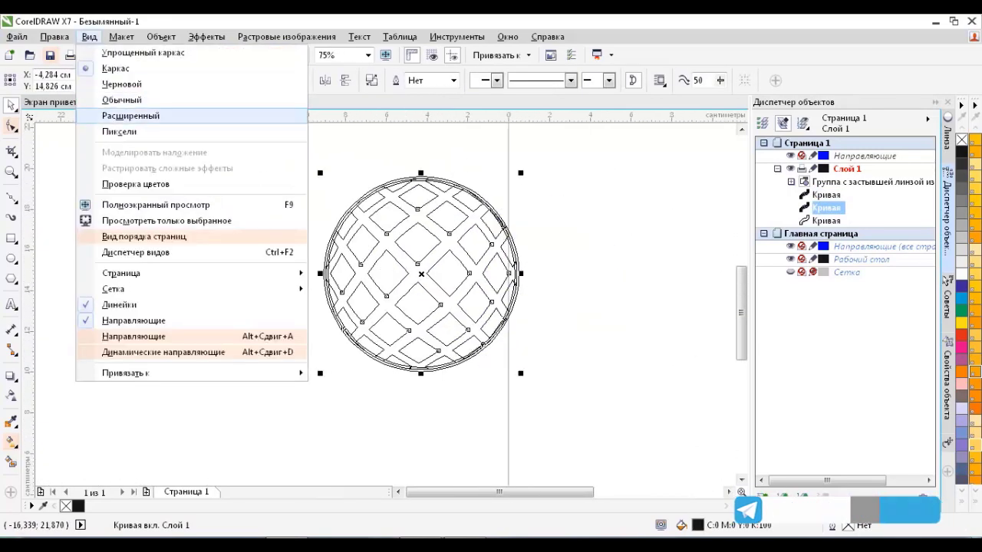
{"action": "left_click", "coordinate": [115, 114]}
{"action": "key", "text": "Delete"}
{"action": "key", "text": "ctrl+z"}
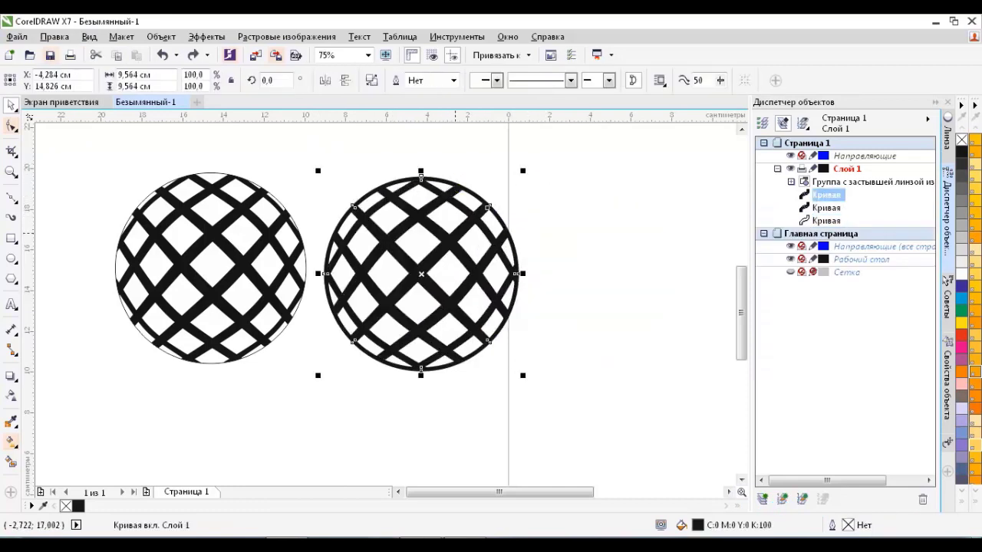
Combine the thick ring and the welded lattice into one curve and give it a fountain fill.
{"action": "key", "text": "ctrl+l"}
{"action": "key", "text": "F3"}
{"action": "key", "text": "Escape"}
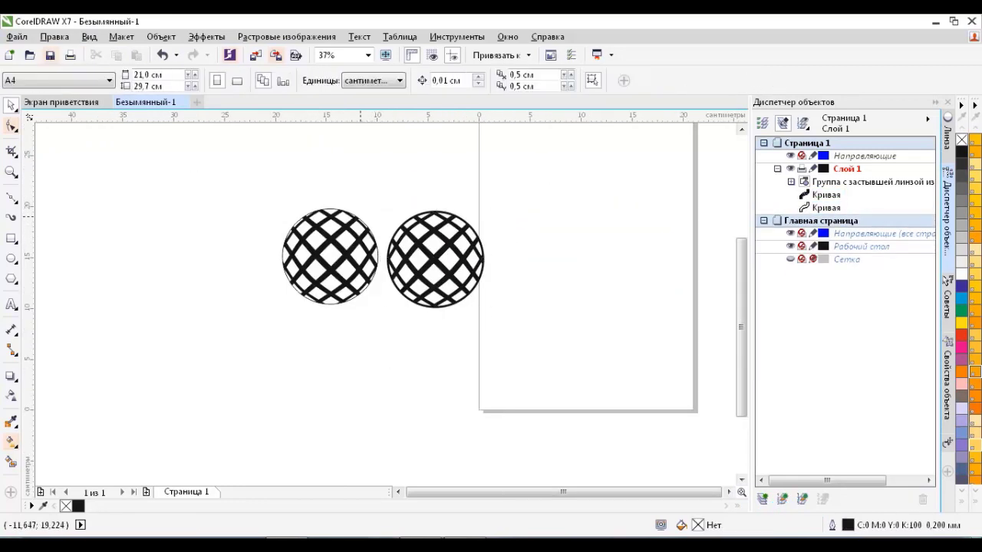
{"action": "left_click", "coordinate": [434, 258]}
{"action": "key", "text": "F11"}
{"action": "key", "text": "Return"}
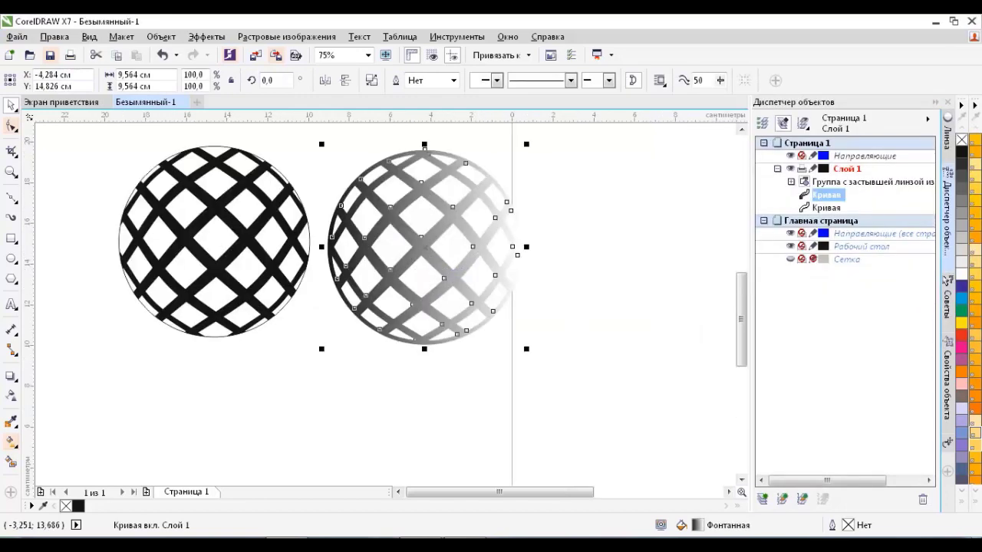
Try a vertical linear transparency on the lattice and run its fountain fill downward from black to white.
{"action": "left_click", "coordinate": [11, 442]}
{"action": "left_click_drag", "start_coordinate": [422, 181], "coordinate": [425, 343]}
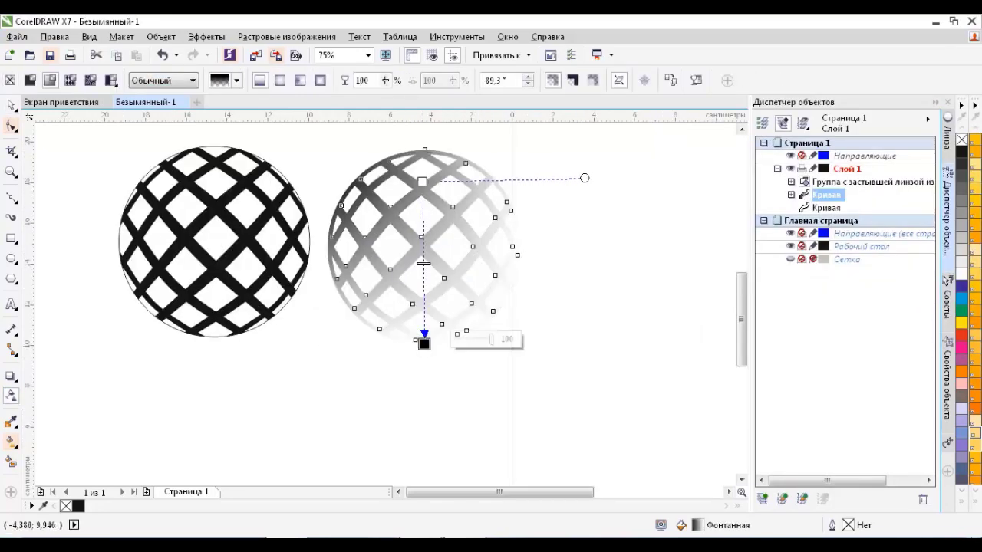
{"action": "left_click_drag", "start_coordinate": [326, 247], "coordinate": [521, 247]}
{"action": "key", "text": "F3"}
{"action": "left_click_drag", "start_coordinate": [412, 246], "coordinate": [407, 335]}
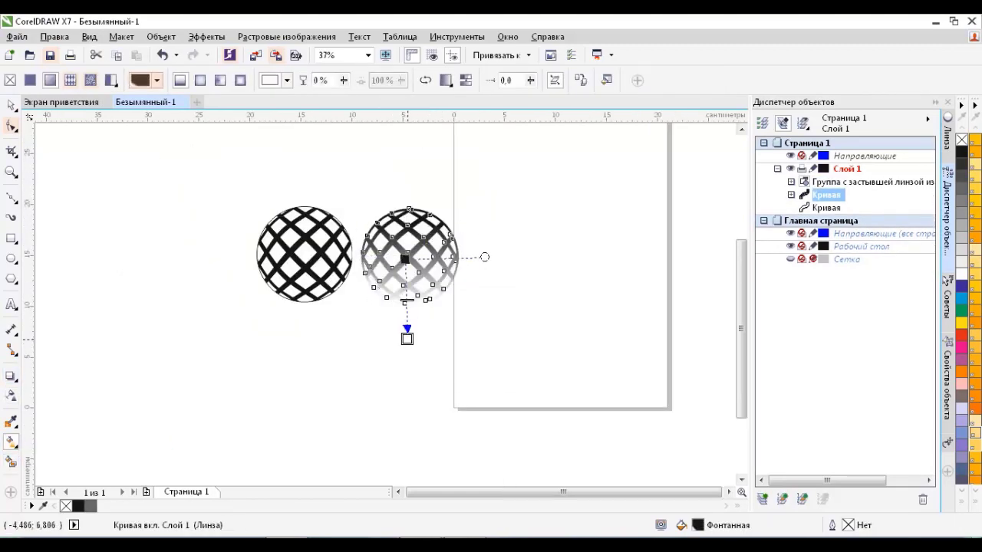
Set the gradient's end colour to RGB 140, 140, 140 and move its black start point above the sphere.
{"action": "scroll", "coordinate": [407, 335], "scroll_direction": "up", "scroll_amount": 1}
{"action": "left_click", "coordinate": [449, 365]}
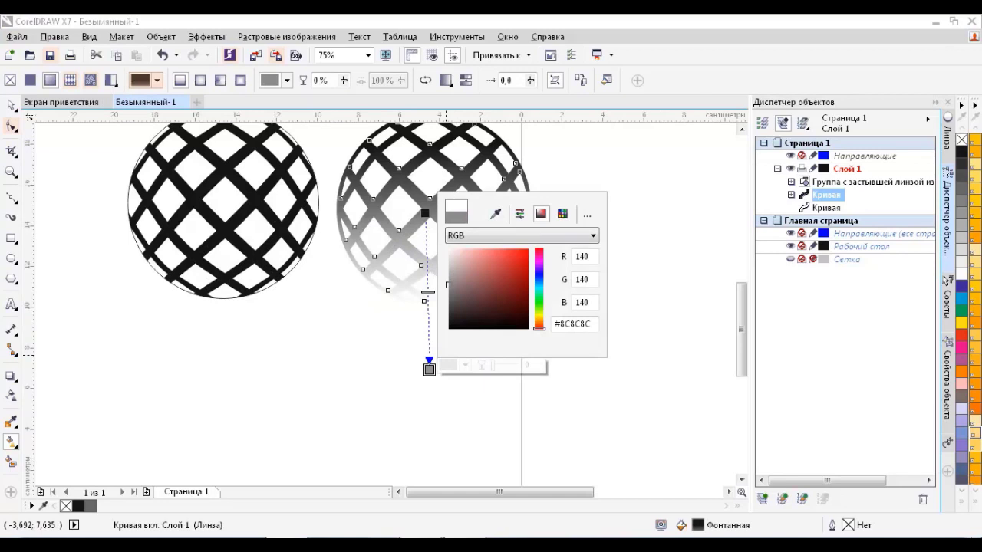
{"action": "key", "text": "Escape"}
{"action": "left_click_drag", "start_coordinate": [425, 213], "coordinate": [425, 168]}
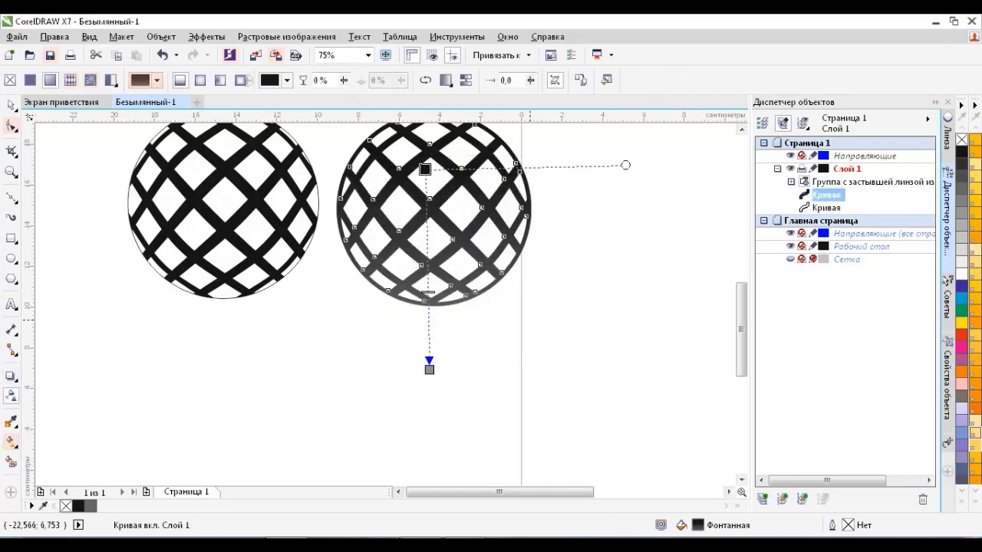
{"action": "scroll", "coordinate": [425, 169], "scroll_direction": "up", "scroll_amount": 1}
{"action": "left_click_drag", "start_coordinate": [428, 220], "coordinate": [427, 155]}
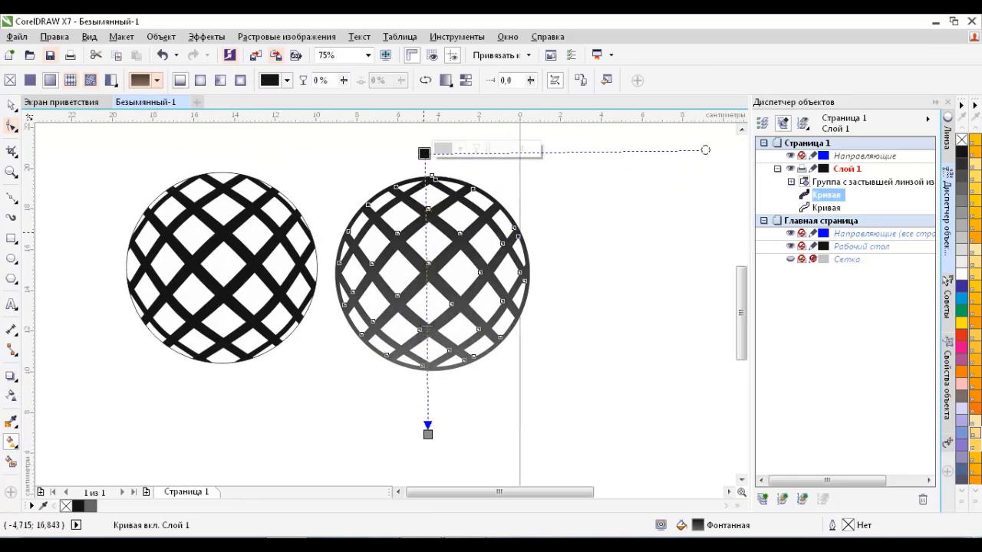
Add a light grey colour stop to the lattice's gradient at about 31%.
{"action": "double_click", "coordinate": [425, 240]}
{"action": "left_click", "coordinate": [445, 228]}
{"action": "left_click", "coordinate": [452, 307]}
{"action": "left_click", "coordinate": [425, 240]}
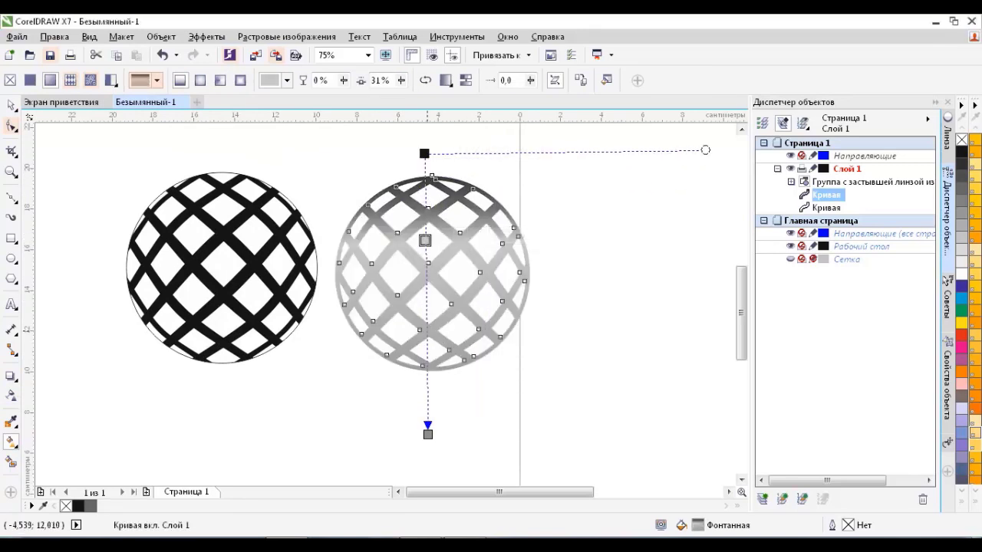
Add a dark grey stop just below the sphere's centre and shift the light grey stop down towards it.
{"action": "double_click", "coordinate": [428, 322]}
{"action": "left_click", "coordinate": [461, 318]}
{"action": "left_click", "coordinate": [448, 443]}
{"action": "left_click_drag", "start_coordinate": [427, 320], "coordinate": [425, 297]}
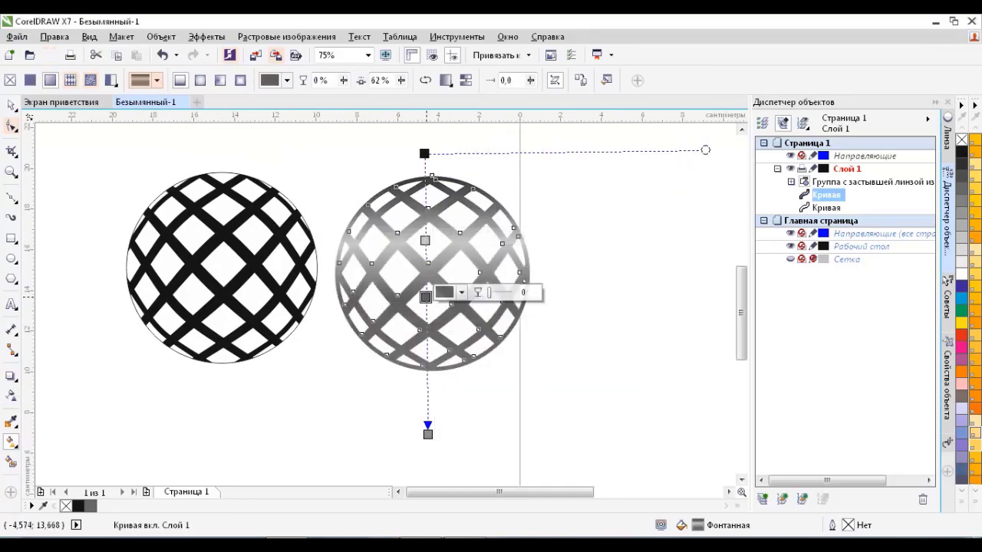
{"action": "left_click_drag", "start_coordinate": [425, 240], "coordinate": [426, 263]}
Add a near-white stop (#F5F5F5) at about 70% of the gradient and set its end colour to black.
{"action": "double_click", "coordinate": [426, 350]}
{"action": "left_click", "coordinate": [461, 346]}
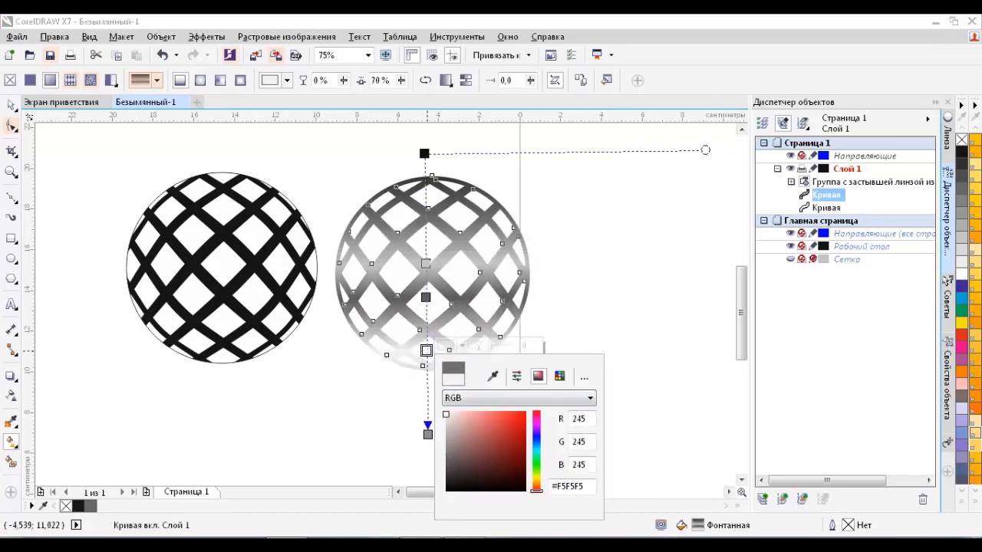
{"action": "left_click", "coordinate": [427, 351]}
{"action": "left_click", "coordinate": [428, 434]}
{"action": "left_click", "coordinate": [448, 430]}
{"action": "left_click", "coordinate": [451, 393]}
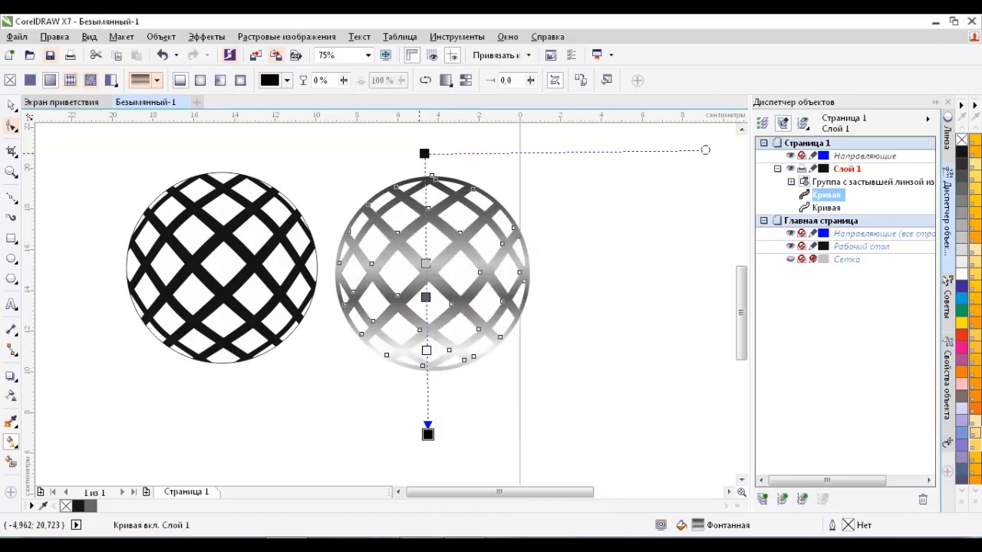
Tilt the lattice's gradient diagonally by repositioning its start and end points outside the sphere.
{"action": "left_click_drag", "start_coordinate": [424, 153], "coordinate": [390, 155]}
{"action": "left_click_drag", "start_coordinate": [427, 434], "coordinate": [453, 455]}
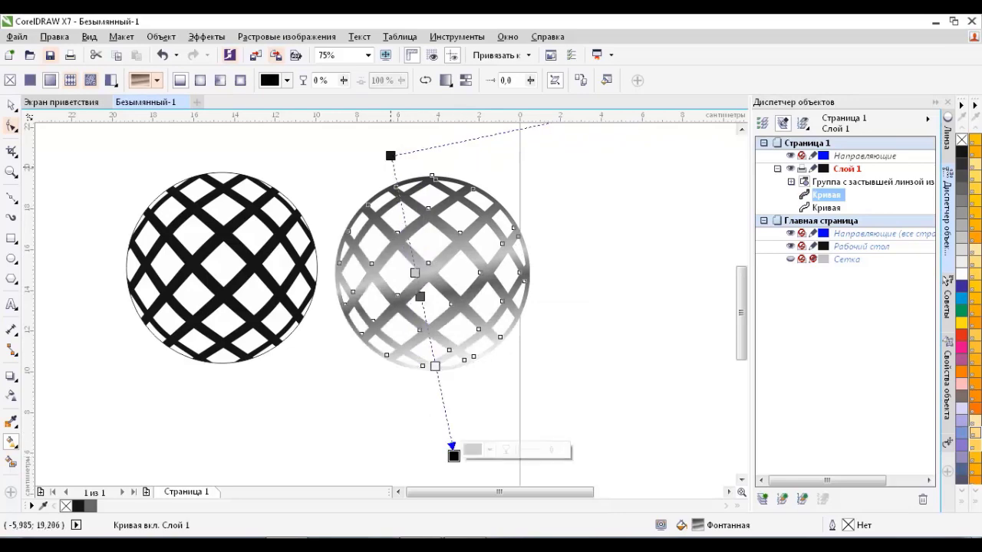
{"action": "scroll", "coordinate": [507, 360], "scroll_direction": "down", "scroll_amount": 3}
{"action": "scroll", "coordinate": [453, 288], "scroll_direction": "up", "scroll_amount": 3}
Add near-black, light grey (RGB 235, 235, 235) and dark stops along the first half of the gradient.
{"action": "left_click", "coordinate": [454, 287]}
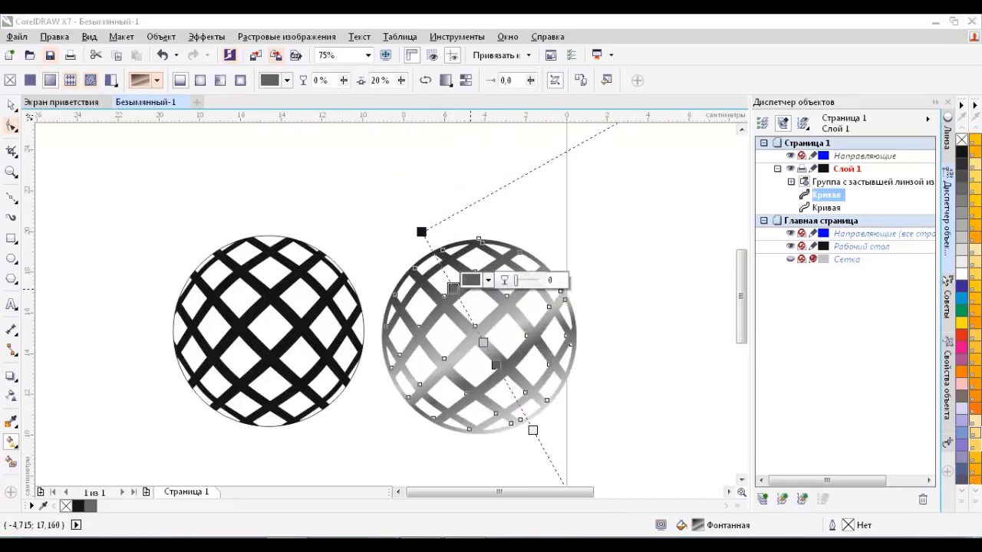
{"action": "left_click", "coordinate": [488, 280]}
{"action": "left_click", "coordinate": [445, 274]}
{"action": "left_click", "coordinate": [480, 265]}
{"action": "left_click", "coordinate": [464, 339]}
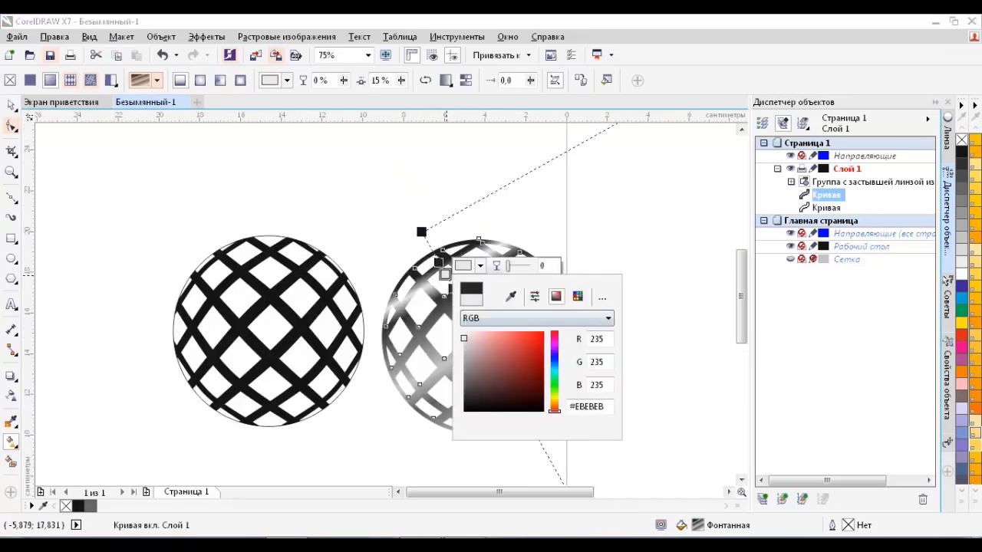
{"action": "left_click", "coordinate": [453, 289]}
{"action": "double_click", "coordinate": [473, 322]}
{"action": "double_click", "coordinate": [494, 365]}
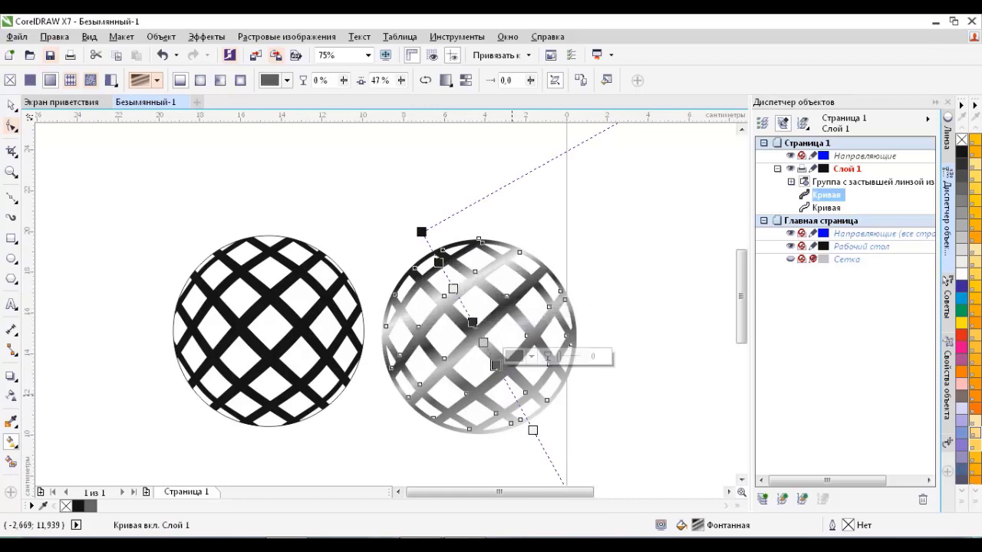
Add a mid-grey stop and a white stop at about 51% in the lower part of the gradient.
{"action": "double_click", "coordinate": [511, 394]}
{"action": "left_click", "coordinate": [548, 384]}
{"action": "left_click", "coordinate": [529, 257]}
{"action": "left_click", "coordinate": [502, 376]}
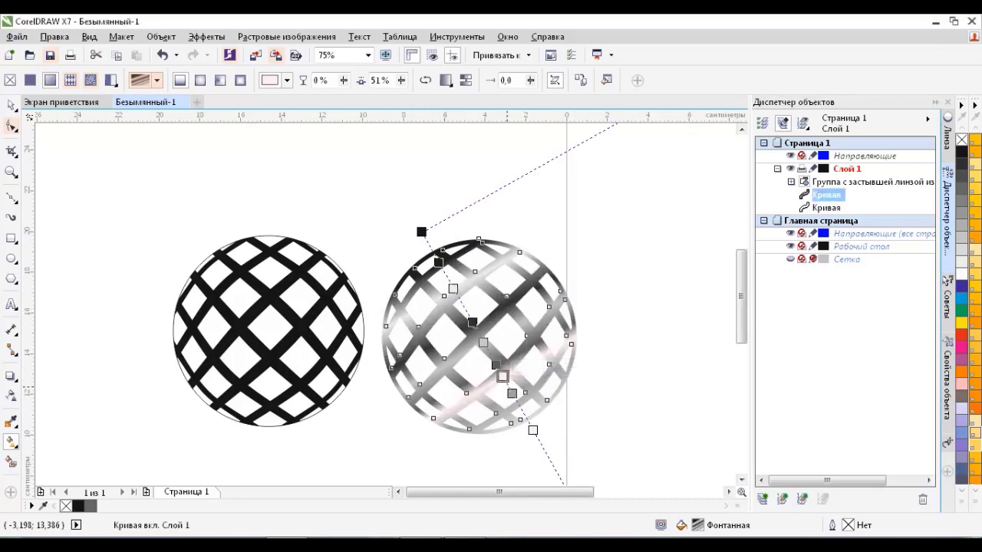
{"action": "left_click", "coordinate": [537, 368]}
{"action": "left_click", "coordinate": [503, 376]}
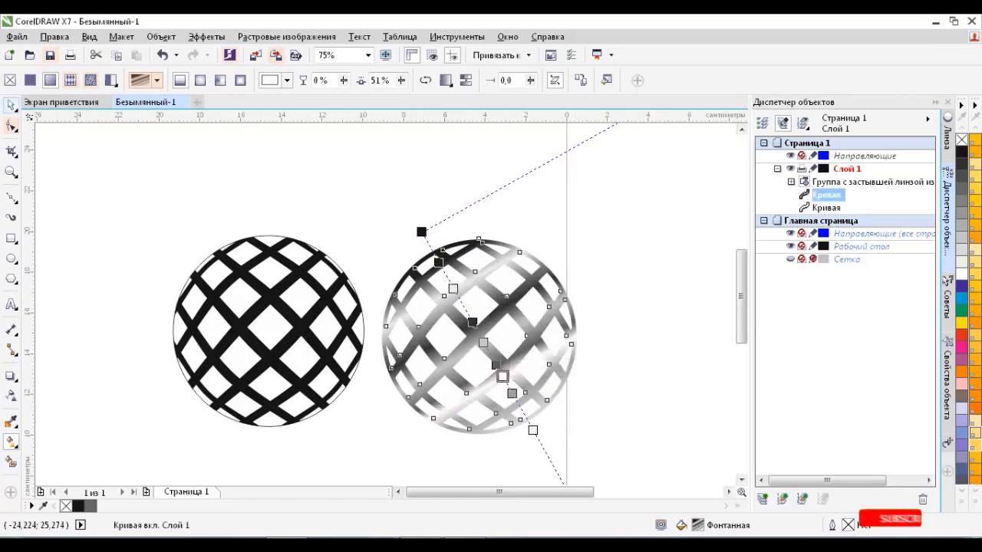
Try an elliptical fountain fill centred on the lattice sphere.
{"action": "key", "text": "space"}
{"action": "scroll", "coordinate": [453, 275], "scroll_direction": "down", "scroll_amount": 1}
{"action": "left_click", "coordinate": [484, 280]}
{"action": "key", "text": "space"}
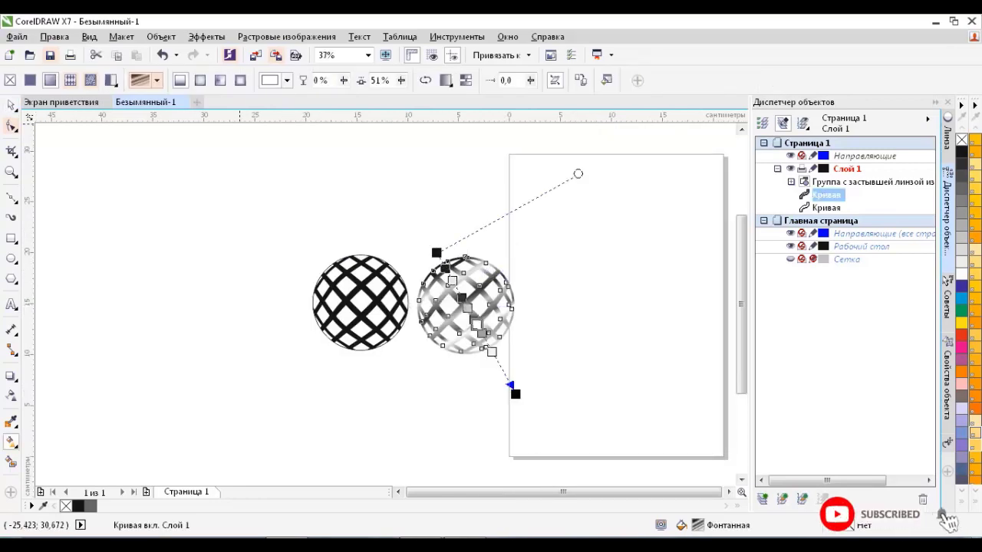
{"action": "scroll", "coordinate": [504, 299], "scroll_direction": "up", "scroll_amount": 1}
{"action": "left_click", "coordinate": [469, 292]}
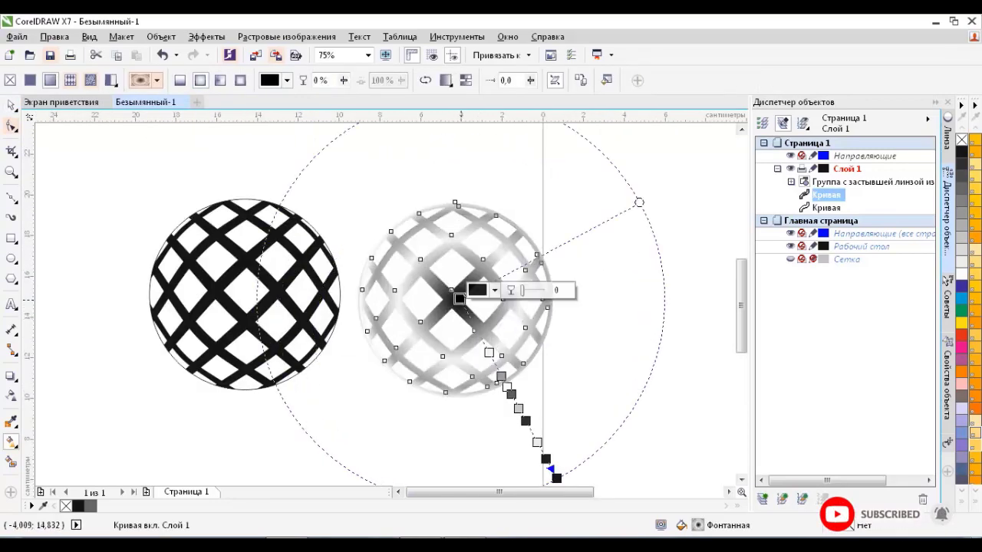
Try a conical fountain fill on the lattice and return it to a diagonal linear fill stretched well past the sphere.
{"action": "scroll", "coordinate": [489, 288], "scroll_direction": "down", "scroll_amount": 1}
{"action": "left_click_drag", "start_coordinate": [508, 389], "coordinate": [533, 405]}
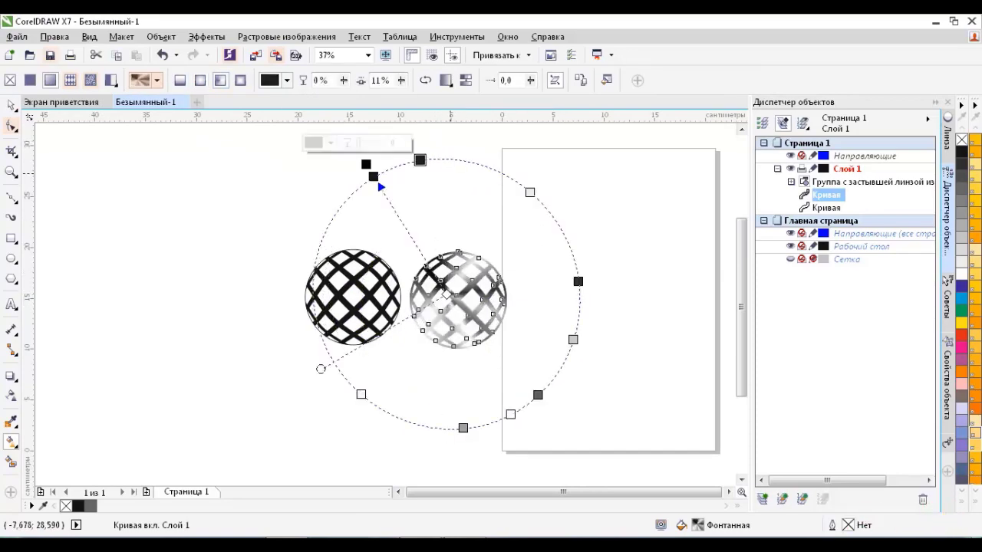
{"action": "scroll", "coordinate": [461, 294], "scroll_direction": "up", "scroll_amount": 1}
{"action": "left_click_drag", "start_coordinate": [431, 300], "coordinate": [442, 307]}
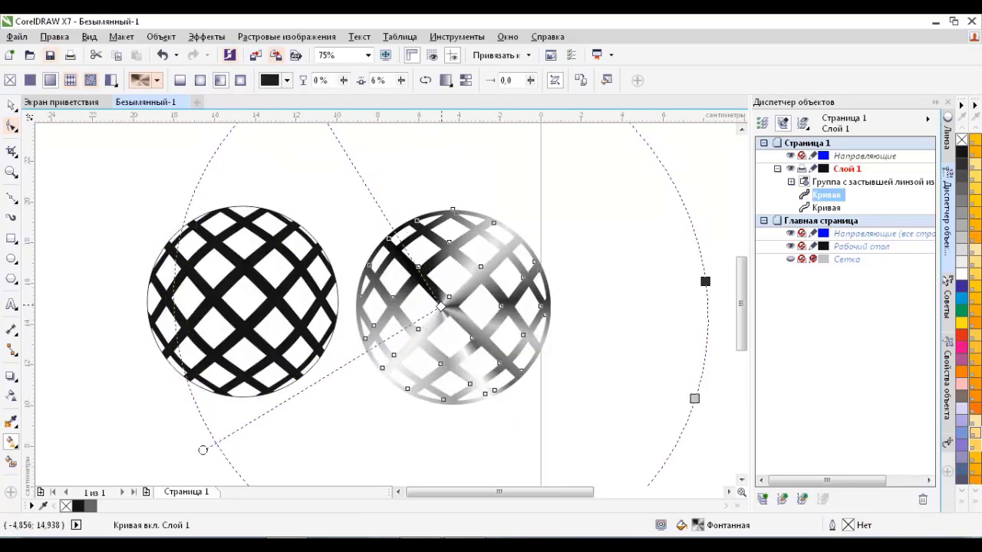
{"action": "scroll", "coordinate": [441, 307], "scroll_direction": "down", "scroll_amount": 1}
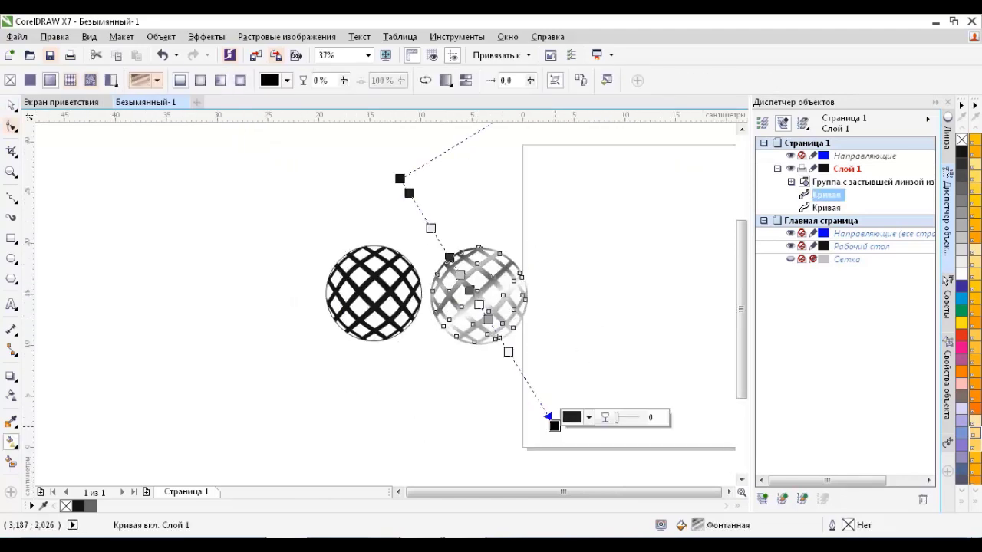
Ungroup the other sphere's frozen lens group and move its thin circle outline away from the lattice.
{"action": "key", "text": "space"}
{"action": "left_click", "coordinate": [375, 280]}
{"action": "key", "text": "ctrl+u"}
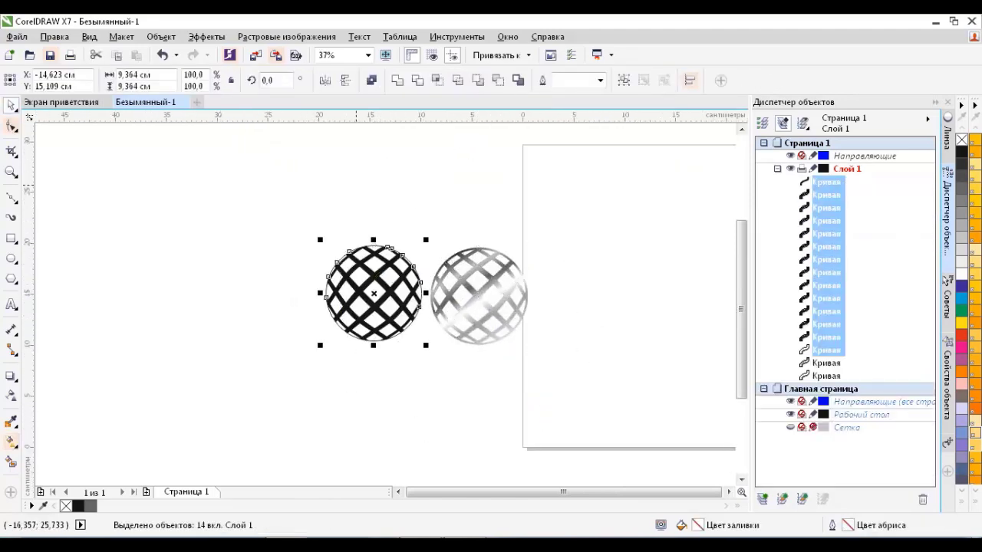
{"action": "key", "text": "Escape"}
{"action": "scroll", "coordinate": [506, 257], "scroll_direction": "up", "scroll_amount": 1}
{"action": "left_click", "coordinate": [315, 294]}
{"action": "scroll", "coordinate": [314, 293], "scroll_direction": "down", "scroll_amount": 1}
{"action": "left_click_drag", "start_coordinate": [314, 293], "coordinate": [150, 267]}
Delete the white background disc behind the ungrouped black lattice curves.
{"action": "key", "text": "Delete"}
{"action": "left_click", "coordinate": [267, 296]}
{"action": "key", "text": "ctrl+z"}
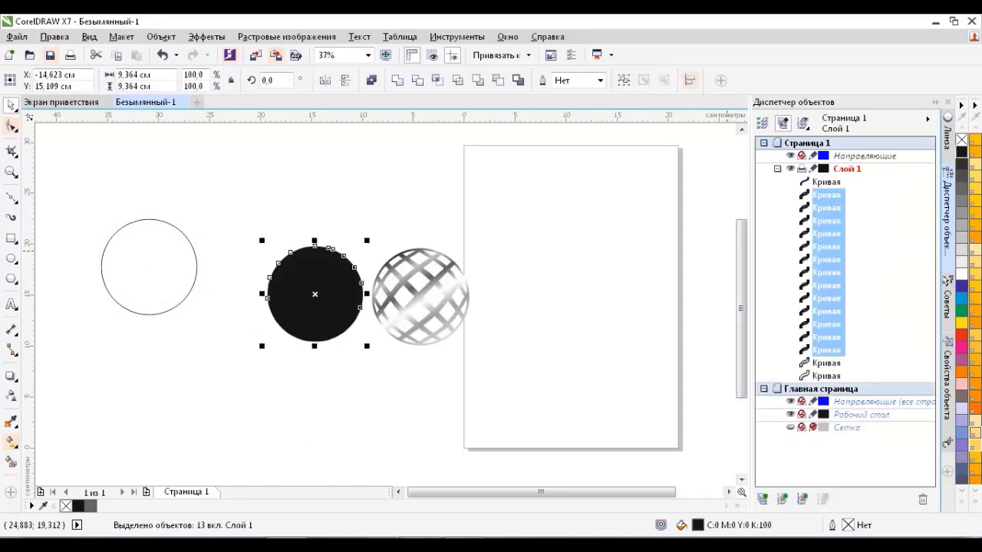
{"action": "key", "text": "Escape"}
{"action": "left_click", "coordinate": [311, 266]}
{"action": "scroll", "coordinate": [310, 265], "scroll_direction": "up", "scroll_amount": 2}
{"action": "key", "text": "Delete"}
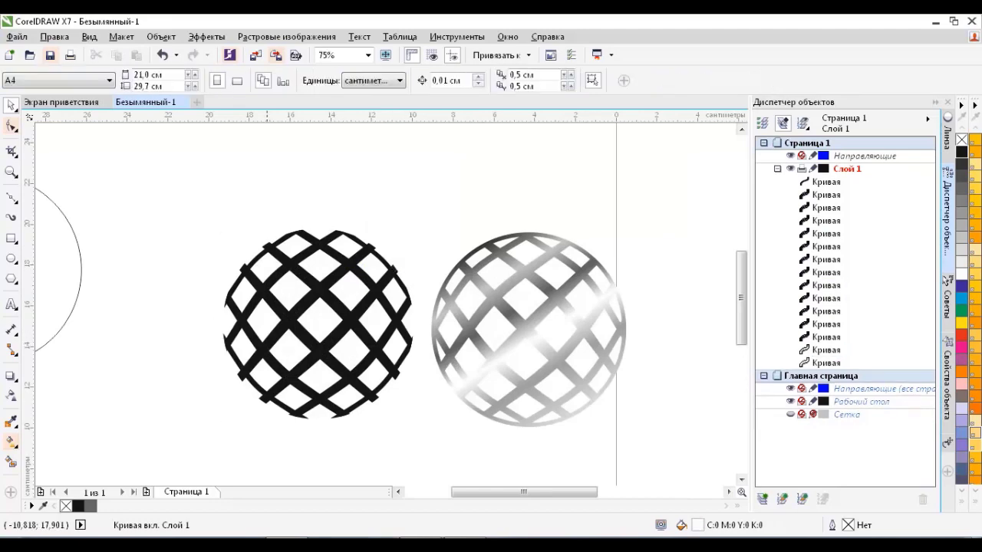
Weld the black lattice curves into one curve and move it onto the gradient sphere.
{"action": "left_click_drag", "start_coordinate": [435, 463], "coordinate": [435, 464]}
{"action": "left_click", "coordinate": [397, 80]}
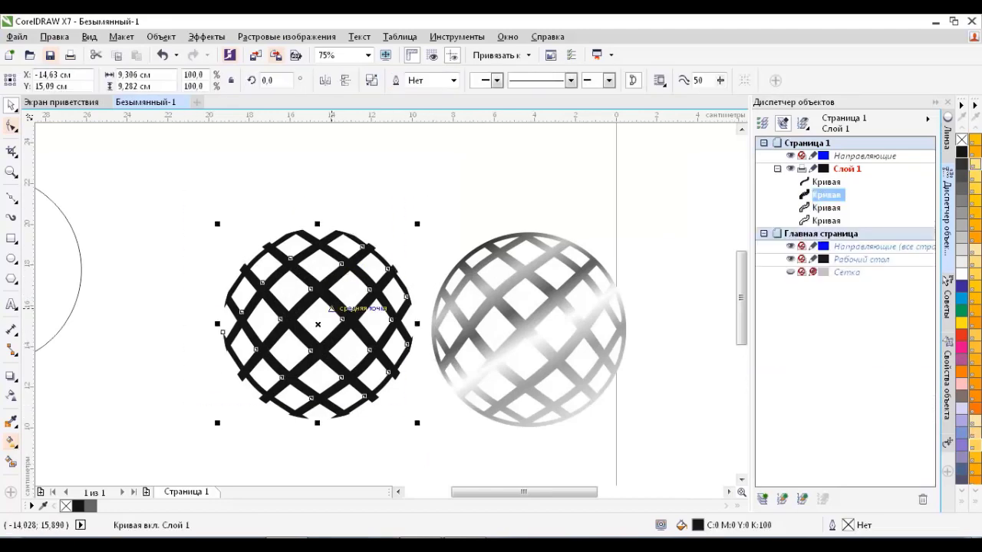
{"action": "left_click_drag", "start_coordinate": [355, 255], "coordinate": [569, 256]}
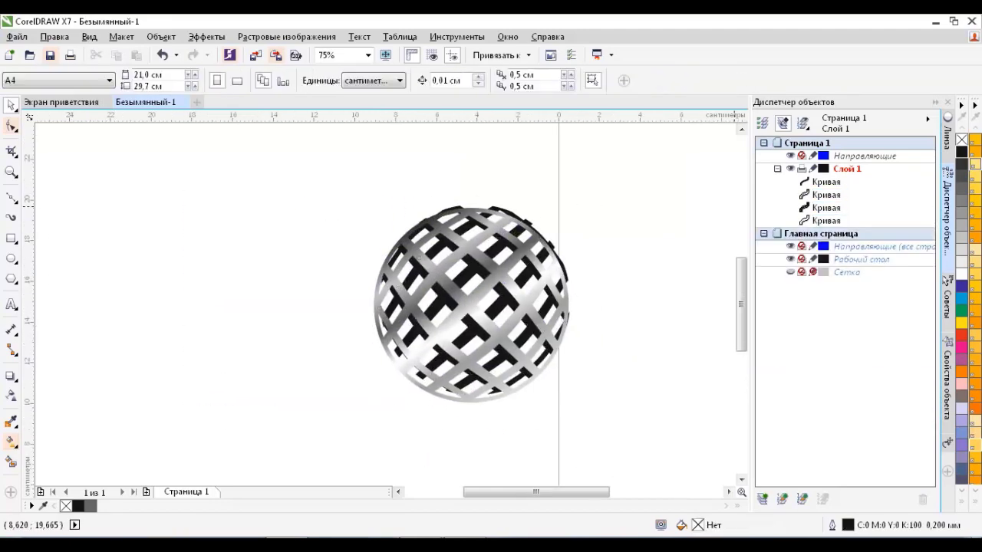
Delete the leftover white disc from behind the overlapping lattice spheres.
{"action": "key", "text": "ctrl+z"}
{"action": "key", "text": "ctrl+z"}
{"action": "scroll", "coordinate": [497, 296], "scroll_direction": "down", "scroll_amount": 2}
{"action": "key", "text": "Delete"}
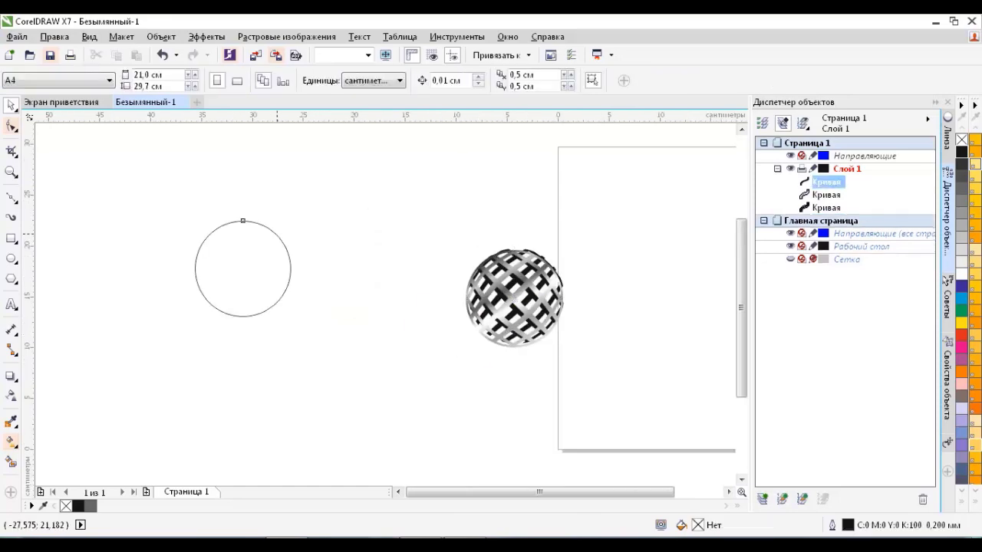
{"action": "scroll", "coordinate": [514, 299], "scroll_direction": "up", "scroll_amount": 3}
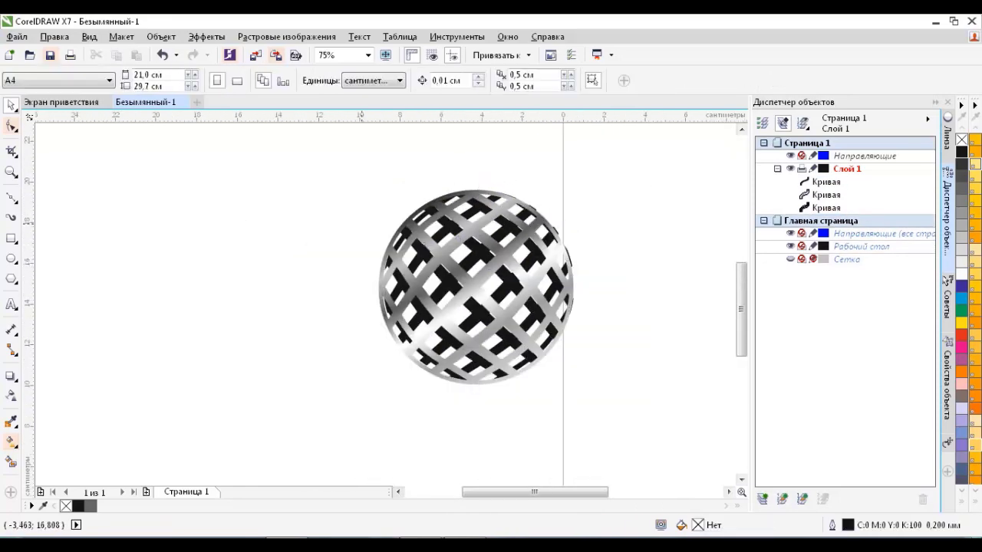
Give the rear black lattice an elliptical fountain fill running from a white centre to a black edge.
{"action": "left_click", "coordinate": [480, 251]}
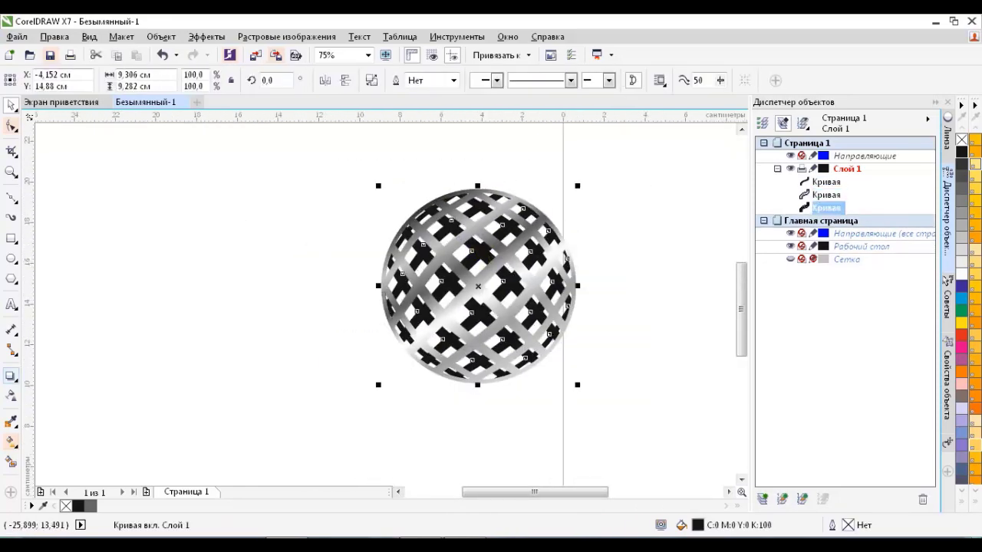
{"action": "key", "text": "g"}
{"action": "left_click_drag", "start_coordinate": [471, 247], "coordinate": [448, 365]}
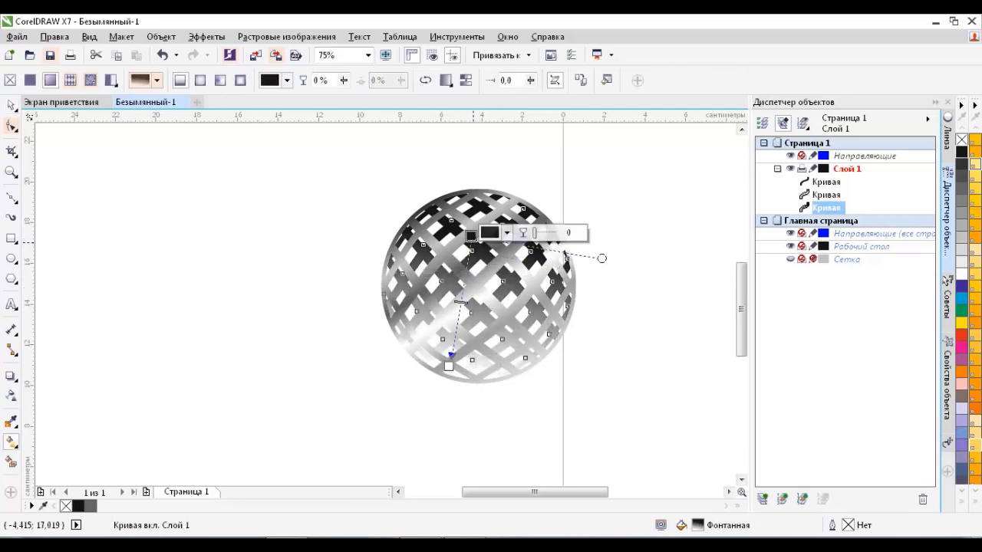
{"action": "mouse_move", "coordinate": [472, 247]}
{"action": "left_mouse_down"}
{"action": "mouse_move", "coordinate": [455, 237]}
{"action": "mouse_move", "coordinate": [460, 276]}
{"action": "mouse_move", "coordinate": [494, 307]}
{"action": "left_mouse_up"}
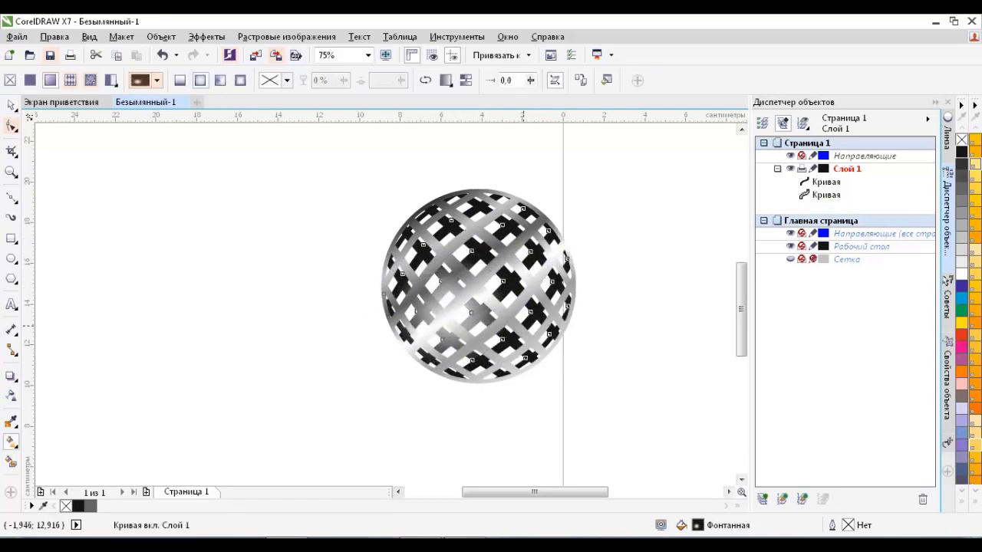
{"action": "key", "text": "ctrl+shift+z"}
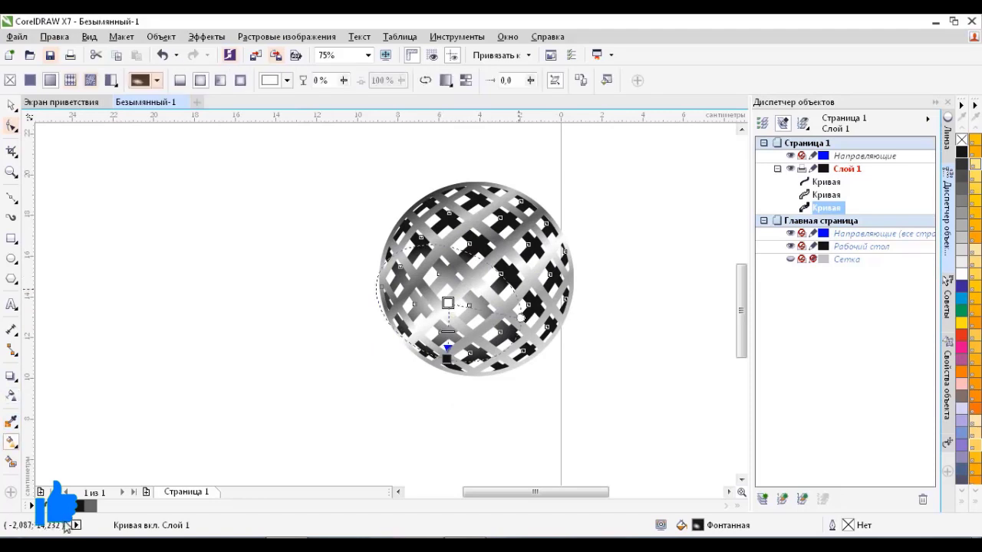
{"action": "key", "text": "ctrl+shift+z"}
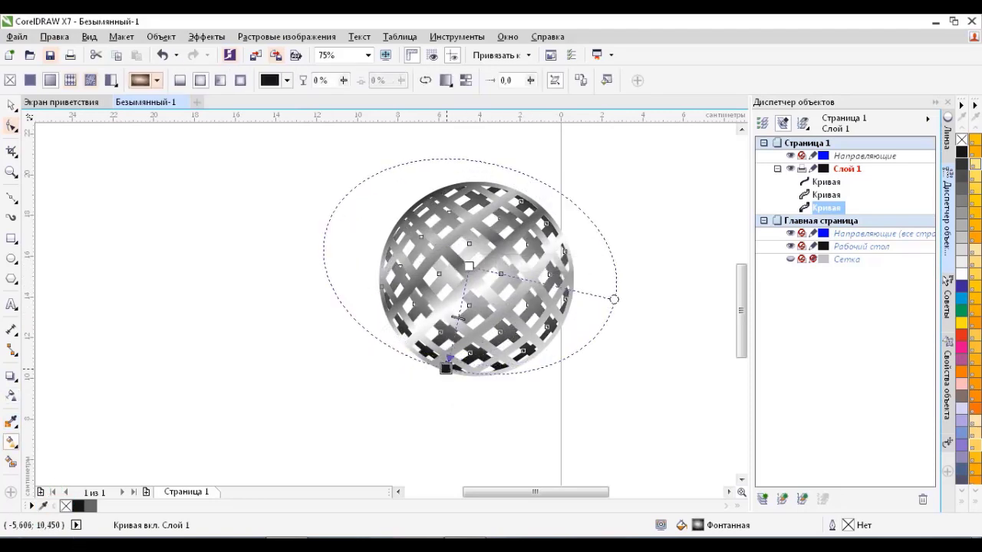
{"action": "key", "text": "ctrl+shift+z"}
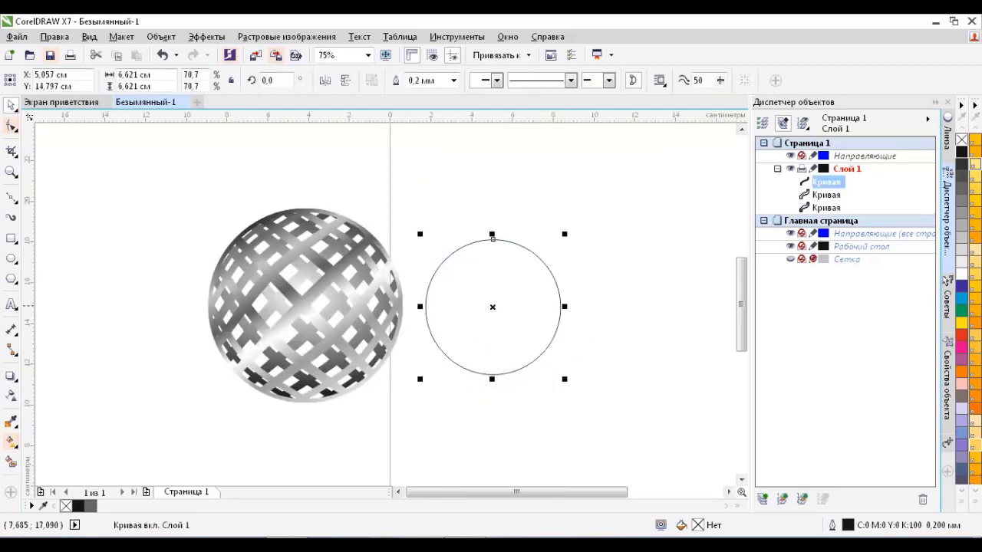
Give the plain circle beside the lattice sphere an elliptical fountain fill running from a bright red centre to a dark red edge.
{"action": "left_click", "coordinate": [962, 347]}
{"action": "left_click_drag", "start_coordinate": [491, 306], "coordinate": [625, 296]}
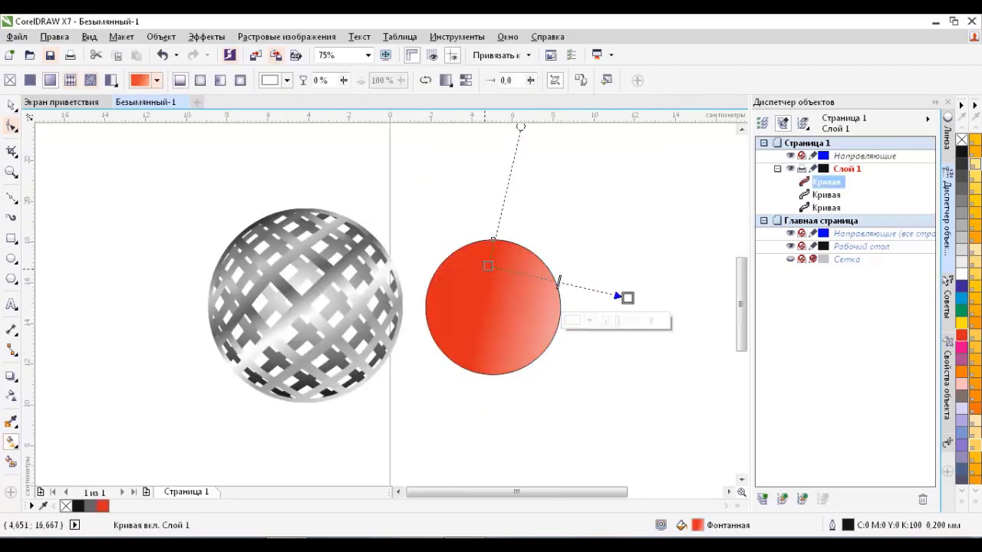
{"action": "left_click", "coordinate": [606, 321]}
{"action": "left_click_drag", "start_coordinate": [652, 429], "coordinate": [669, 461]}
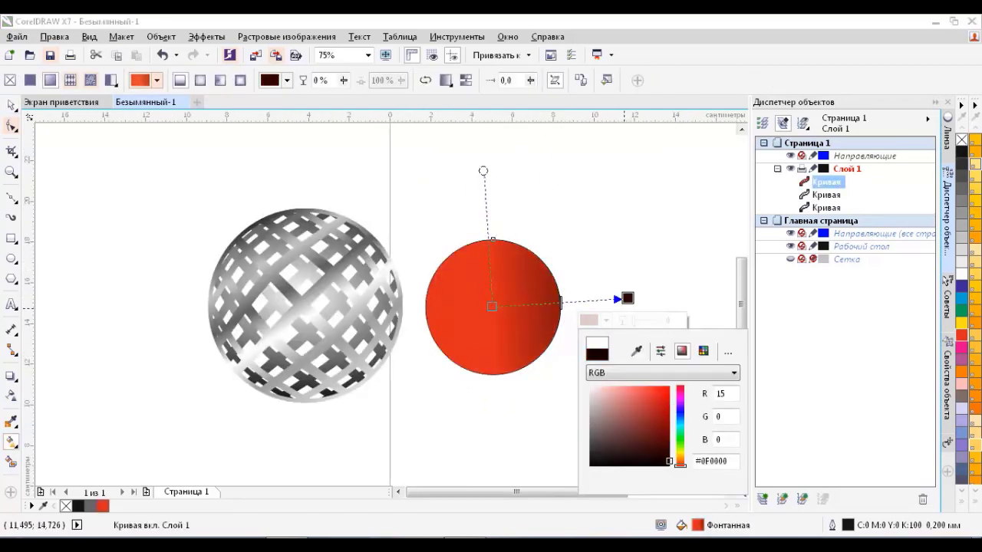
{"action": "left_click", "coordinate": [199, 79]}
{"action": "mouse_move", "coordinate": [492, 306]}
{"action": "left_mouse_down"}
{"action": "mouse_move", "coordinate": [509, 292]}
{"action": "mouse_move", "coordinate": [500, 300]}
{"action": "left_mouse_up"}
{"action": "left_click_drag", "start_coordinate": [539, 466], "coordinate": [539, 391]}
{"action": "left_click", "coordinate": [627, 298]}
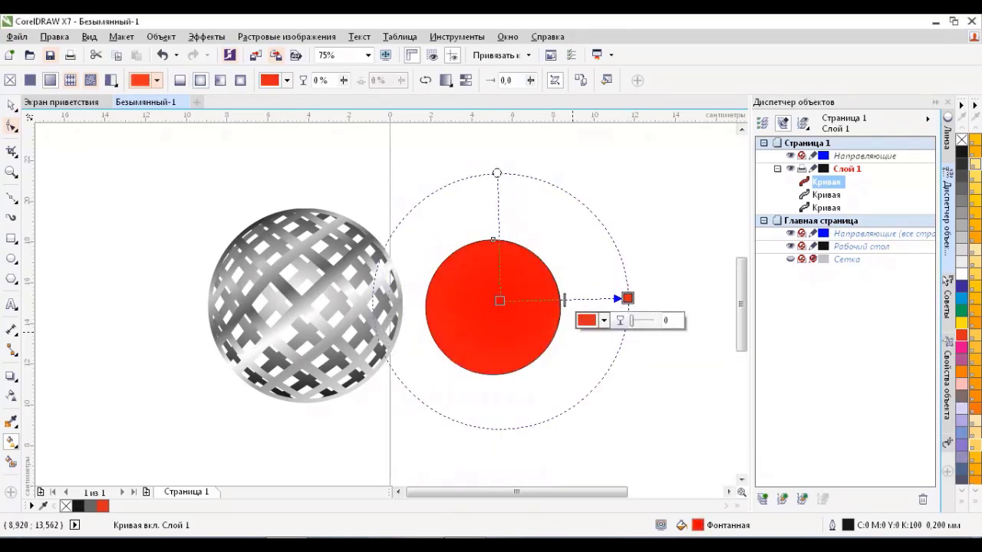
{"action": "left_click", "coordinate": [605, 321]}
{"action": "mouse_move", "coordinate": [667, 388]}
{"action": "left_mouse_down"}
{"action": "mouse_move", "coordinate": [667, 457]}
{"action": "mouse_move", "coordinate": [661, 432]}
{"action": "left_mouse_up"}
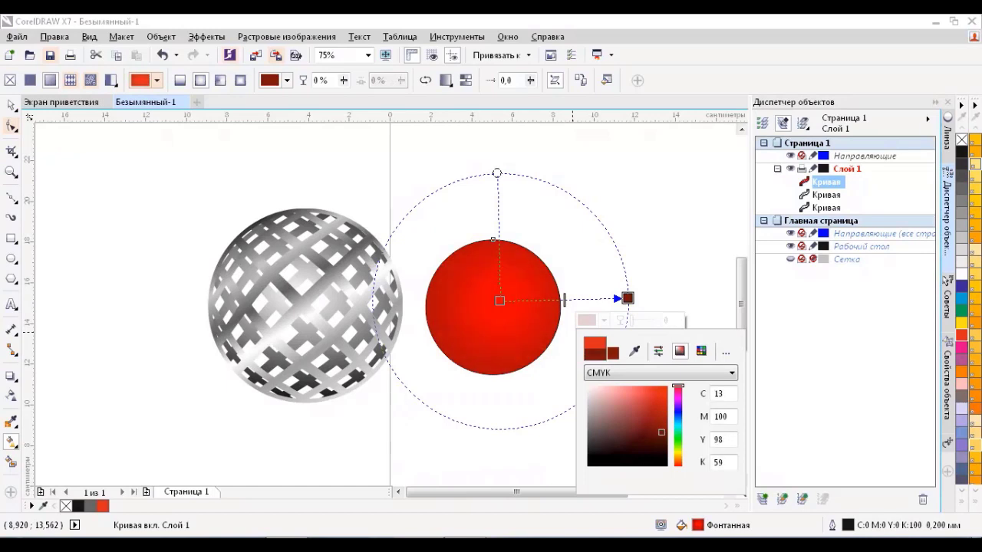
Centre the red circle's elliptical gradient and shrink its extent to the circle's edge.
{"action": "left_click_drag", "start_coordinate": [497, 172], "coordinate": [498, 183]}
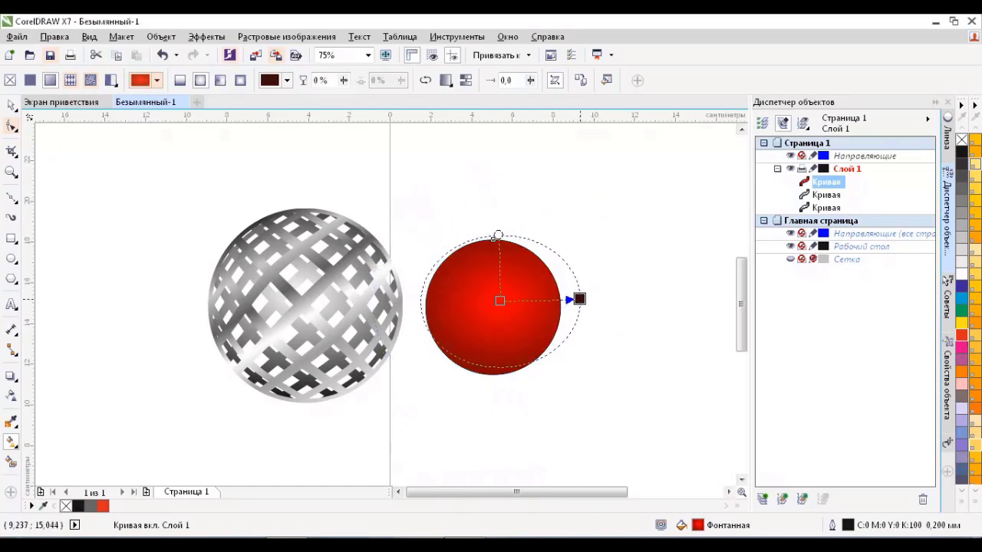
{"action": "left_click_drag", "start_coordinate": [579, 299], "coordinate": [485, 304]}
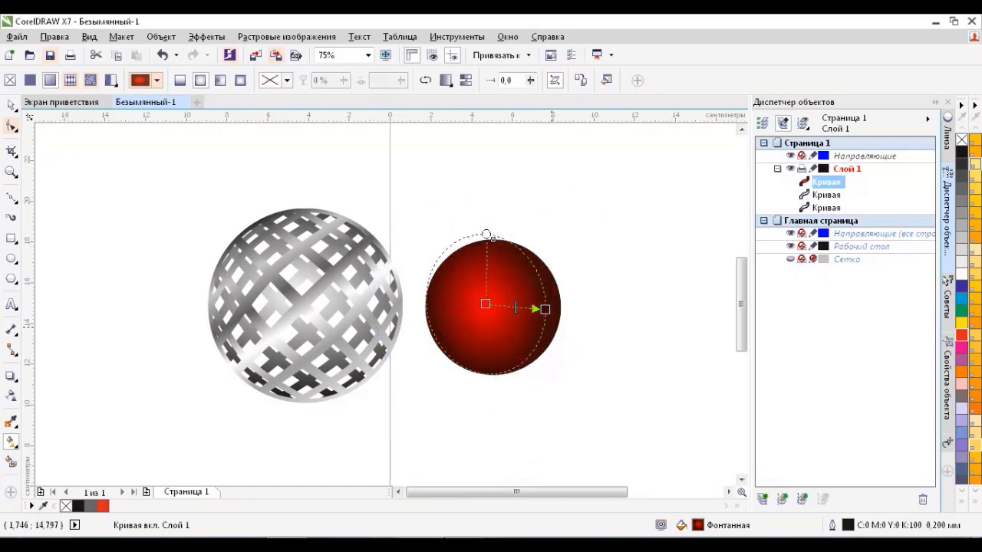
{"action": "left_click_drag", "start_coordinate": [493, 207], "coordinate": [492, 232]}
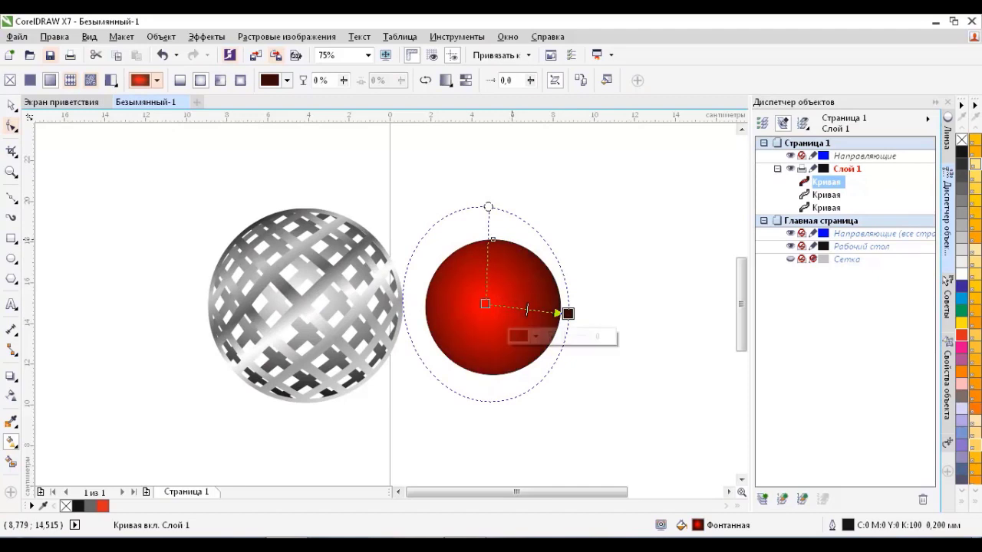
{"action": "left_click", "coordinate": [559, 314]}
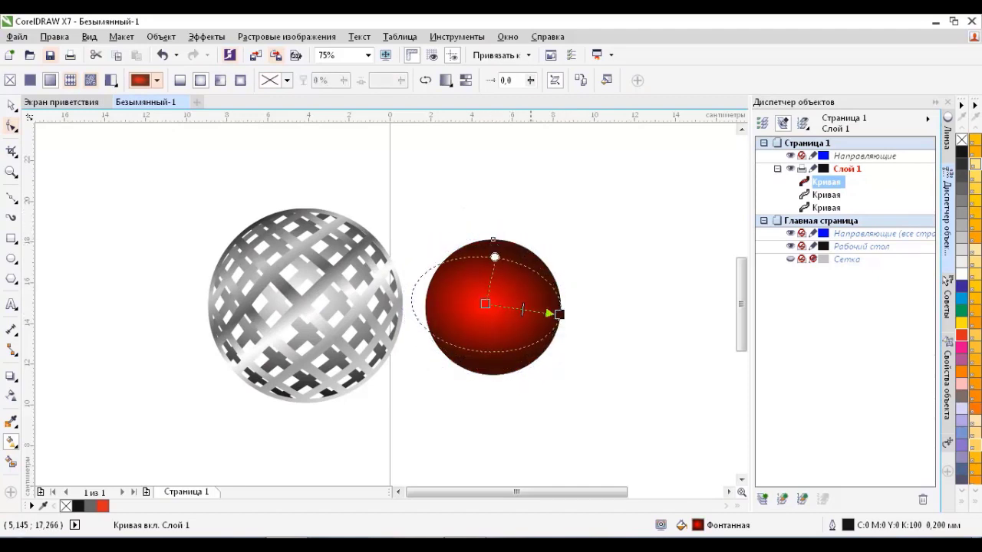
{"action": "mouse_move", "coordinate": [559, 314]}
{"action": "left_mouse_down"}
{"action": "mouse_move", "coordinate": [532, 314]}
{"action": "mouse_move", "coordinate": [551, 317]}
{"action": "left_mouse_up"}
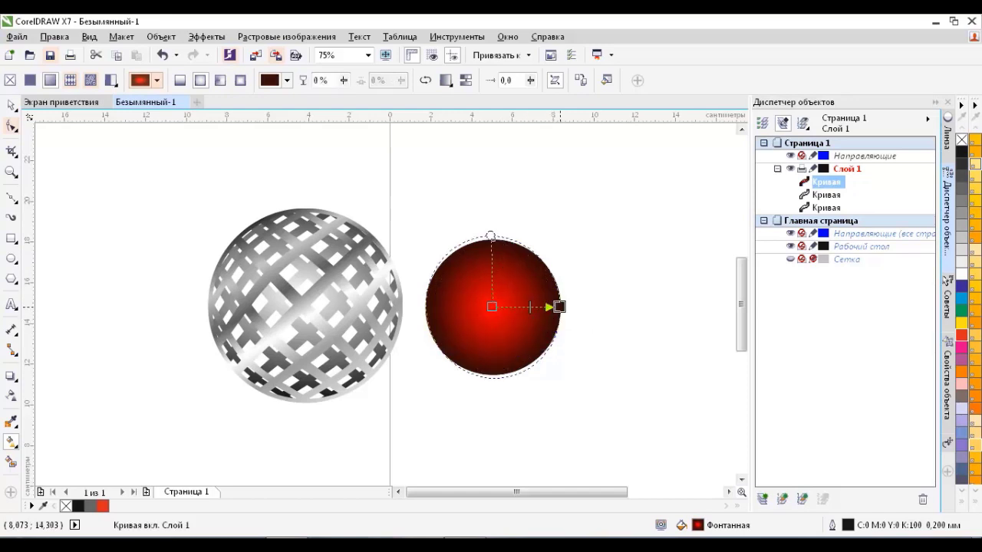
{"action": "key", "text": "space"}
{"action": "key", "text": "Escape"}
Draw a white-filled ellipse about 3.8 by 2.9 cm over the upper part of the red ball as a highlight.
{"action": "scroll", "coordinate": [497, 268], "scroll_direction": "up", "scroll_amount": 2}
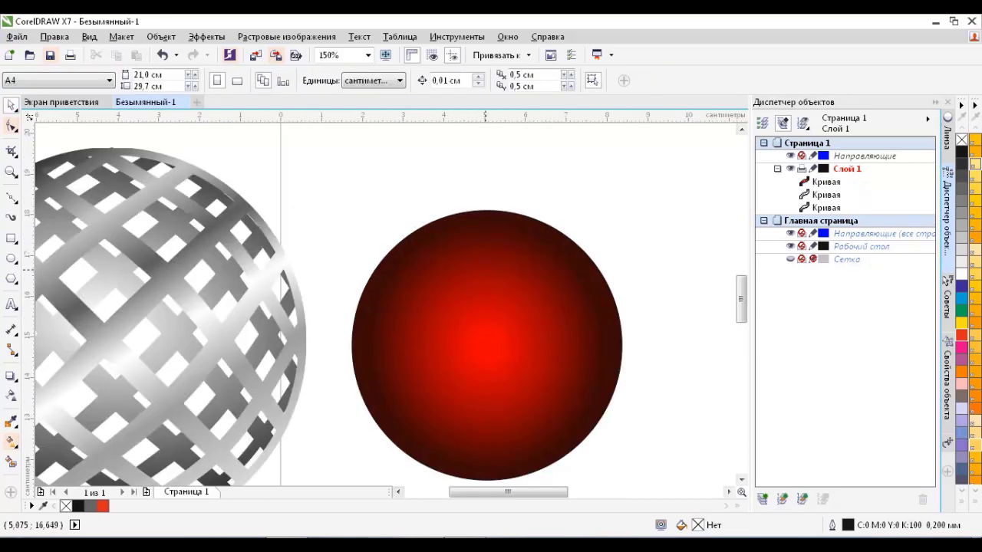
{"action": "key", "text": "F7"}
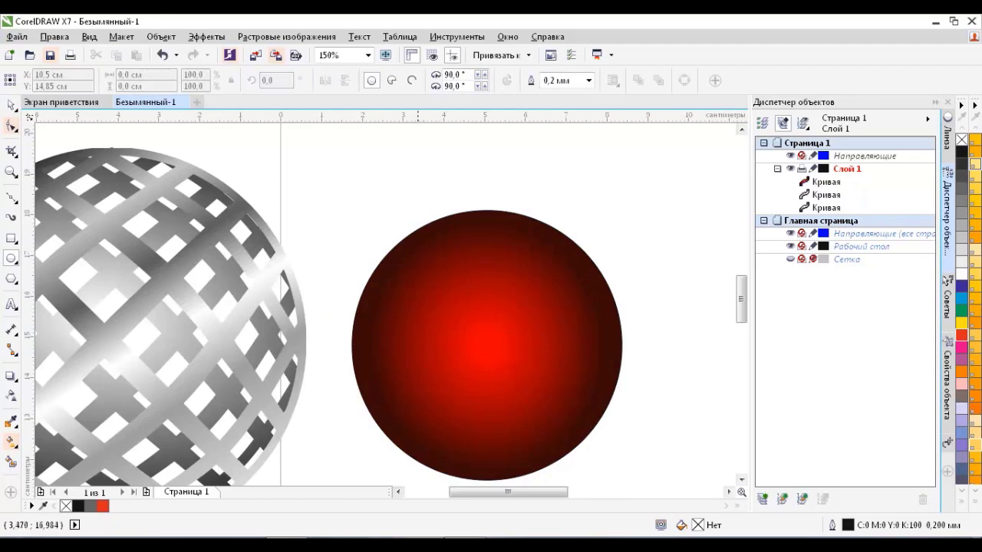
{"action": "left_click_drag", "start_coordinate": [408, 241], "coordinate": [531, 329]}
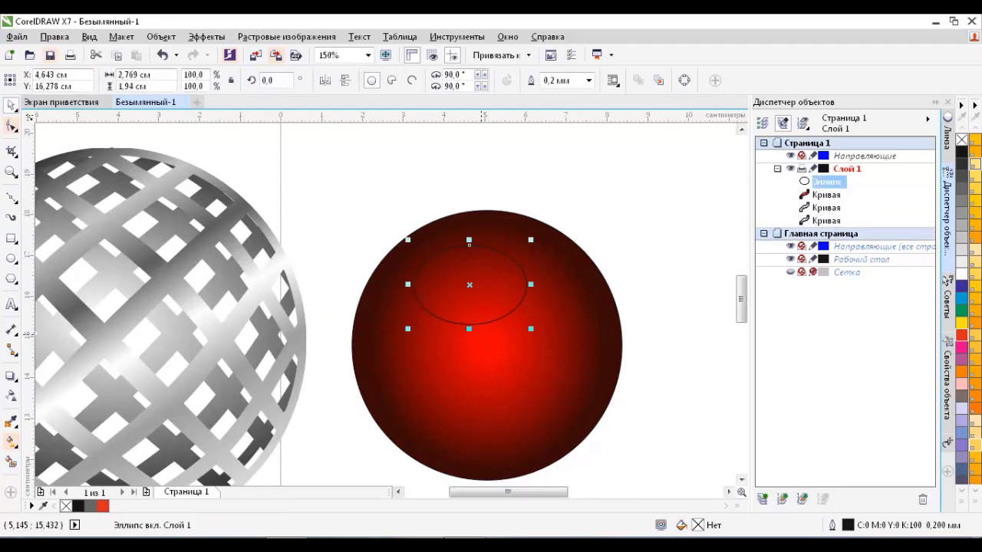
{"action": "left_click", "coordinate": [974, 164]}
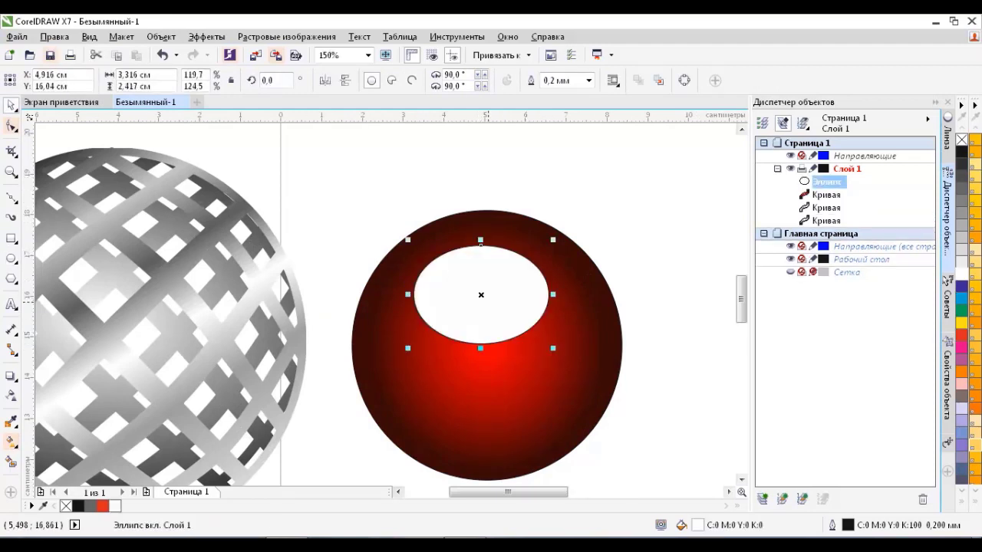
{"action": "left_click_drag", "start_coordinate": [480, 242], "coordinate": [480, 220]}
{"action": "left_click_drag", "start_coordinate": [564, 284], "coordinate": [566, 284]}
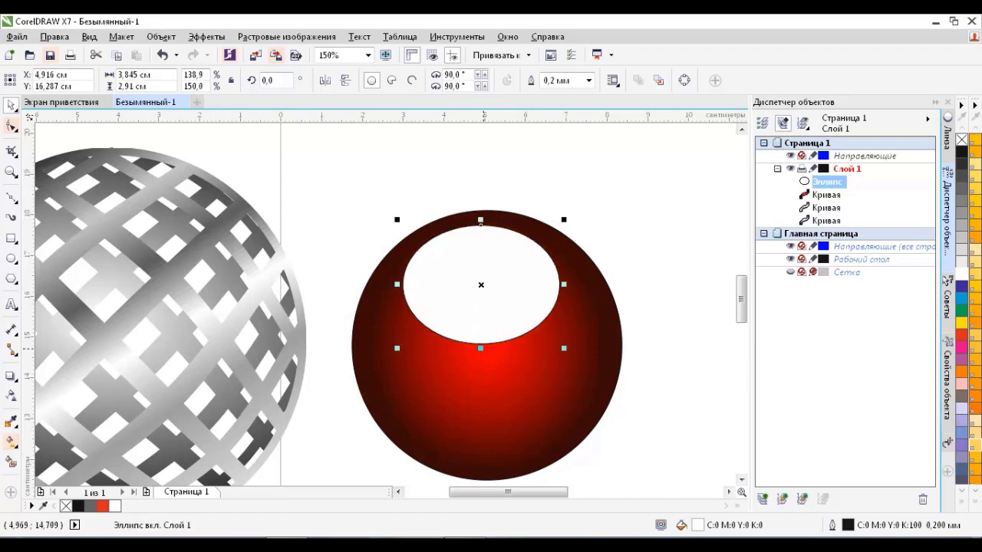
Apply a linear fountain transparency to the white highlight ellipse, fading it out towards its lower edge.
{"action": "key", "text": "t"}
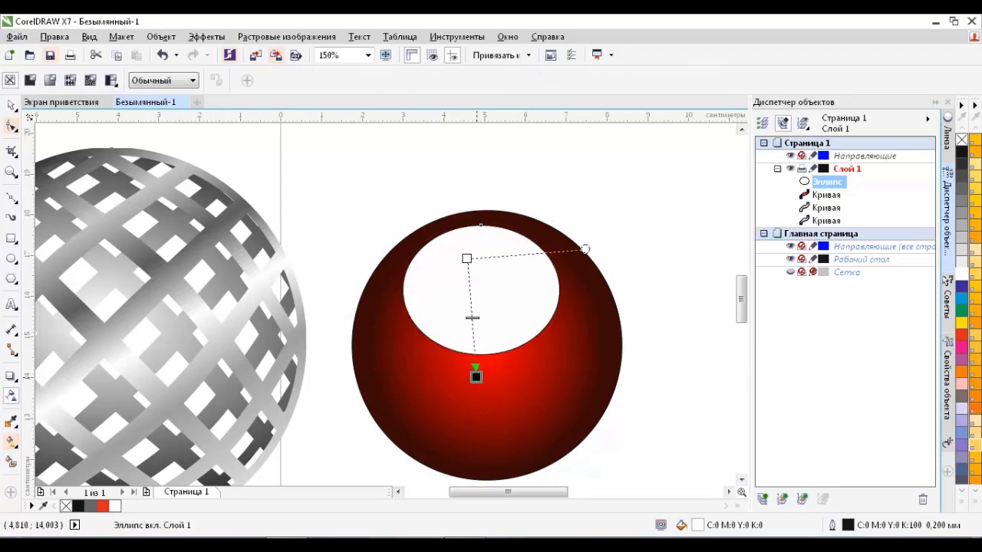
{"action": "left_click_drag", "start_coordinate": [466, 259], "coordinate": [462, 189]}
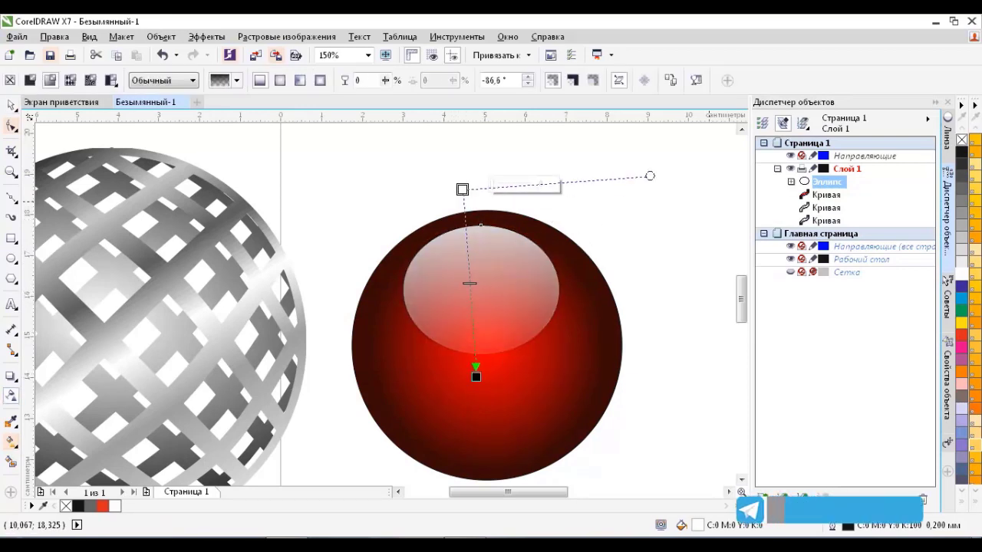
{"action": "left_click_drag", "start_coordinate": [476, 377], "coordinate": [480, 354]}
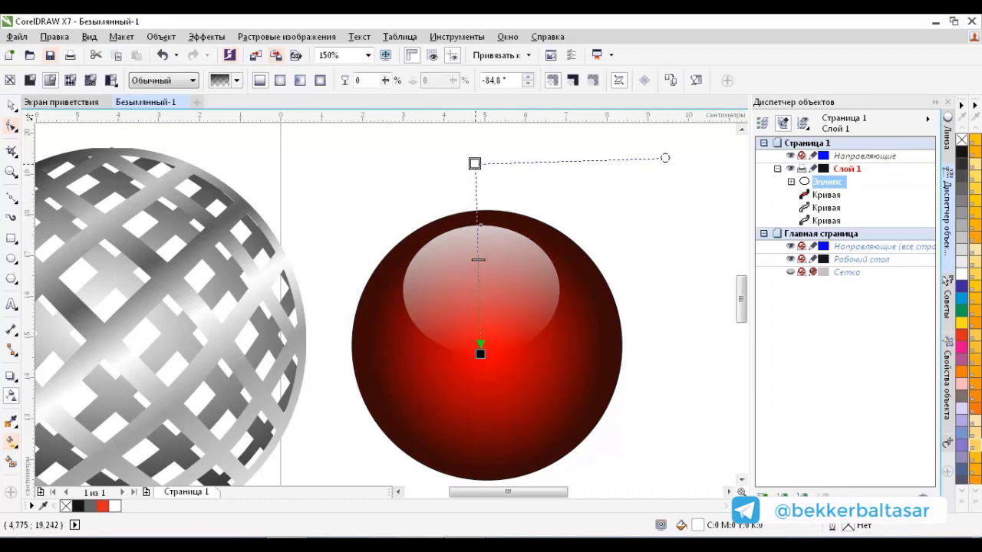
Group the red circle with its highlight ellipse.
{"action": "key", "text": "space"}
{"action": "scroll", "coordinate": [579, 315], "scroll_direction": "down", "scroll_amount": 2}
{"action": "left_click_drag", "start_coordinate": [655, 259], "coordinate": [515, 384]}
{"action": "scroll", "coordinate": [548, 324], "scroll_direction": "up", "scroll_amount": 1}
{"action": "key", "text": "ctrl+g"}
{"action": "key", "text": "Escape"}
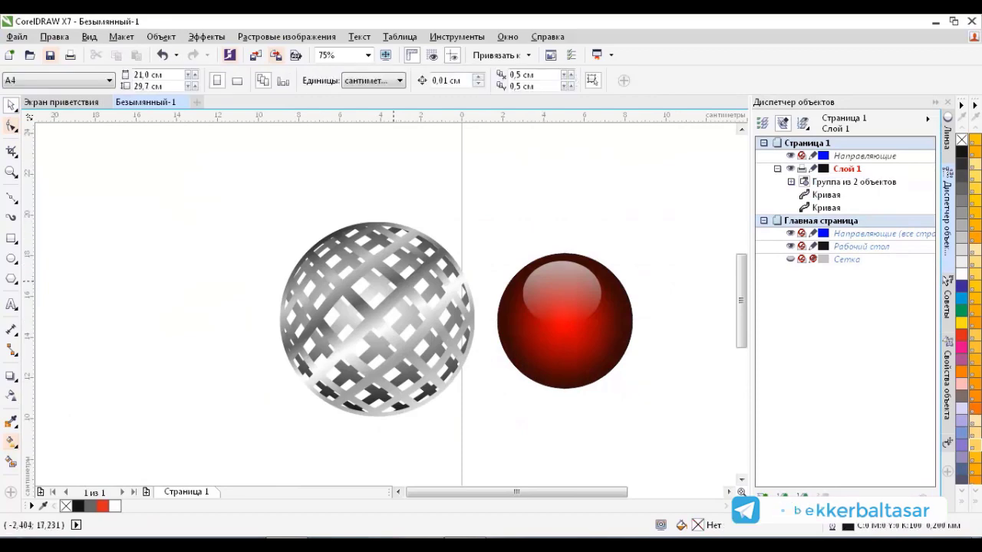
Move both lattice curves farther left of the red ball and scale the ball group down to about 5.8 cm.
{"action": "scroll", "coordinate": [495, 242], "scroll_direction": "down", "scroll_amount": 1}
{"action": "left_click", "coordinate": [376, 318], "text": "ctrl"}
{"action": "scroll", "coordinate": [460, 276], "scroll_direction": "up", "scroll_amount": 1}
{"action": "scroll", "coordinate": [353, 306], "scroll_direction": "down", "scroll_amount": 1}
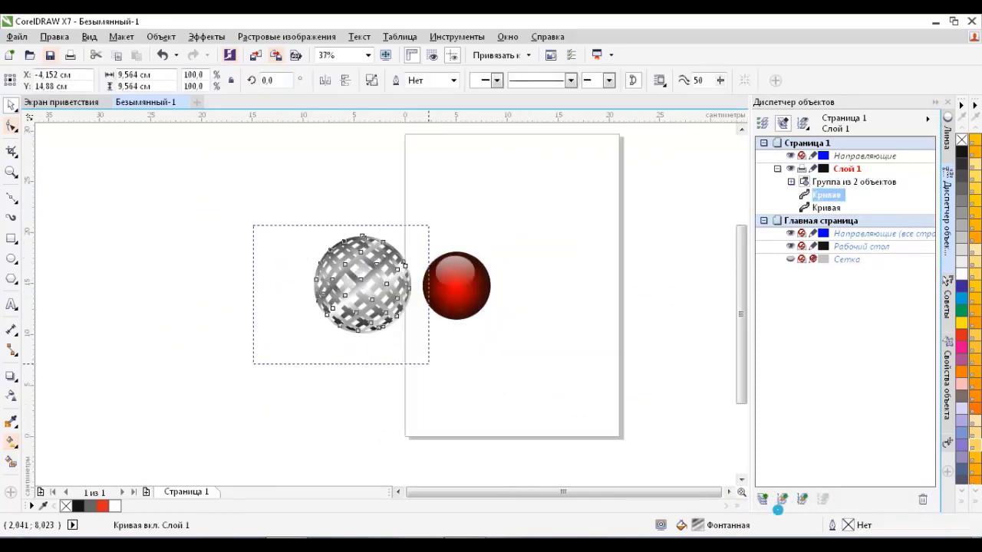
{"action": "key", "text": "Escape"}
{"action": "left_click", "coordinate": [456, 277]}
{"action": "key", "text": "Escape"}
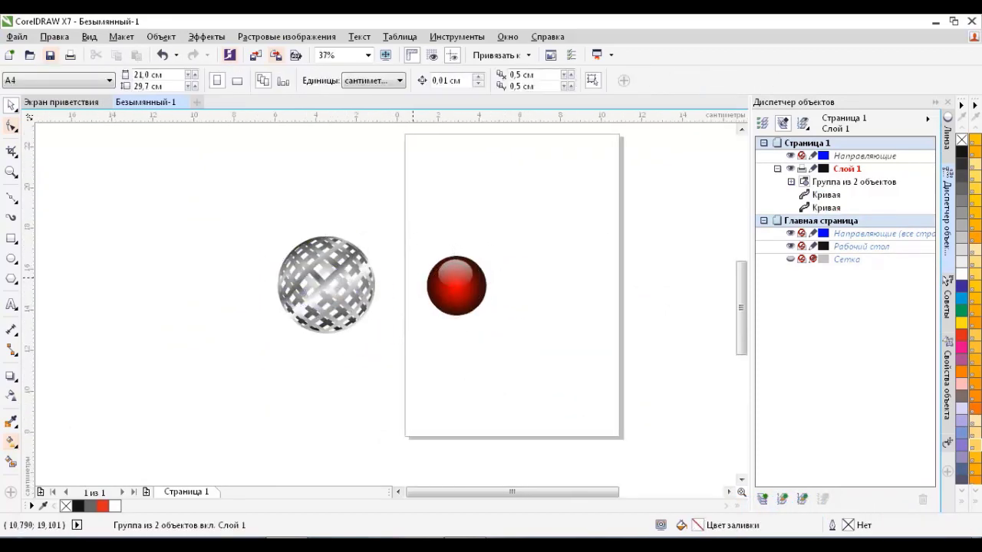
Duplicate the front gradient lattice, place the copy over the red ball and fill it black.
{"action": "scroll", "coordinate": [413, 276], "scroll_direction": "up", "scroll_amount": 1}
{"action": "left_click", "coordinate": [276, 261], "text": "ctrl"}
{"action": "key", "text": "ctrl+c"}
{"action": "key", "text": "ctrl+v"}
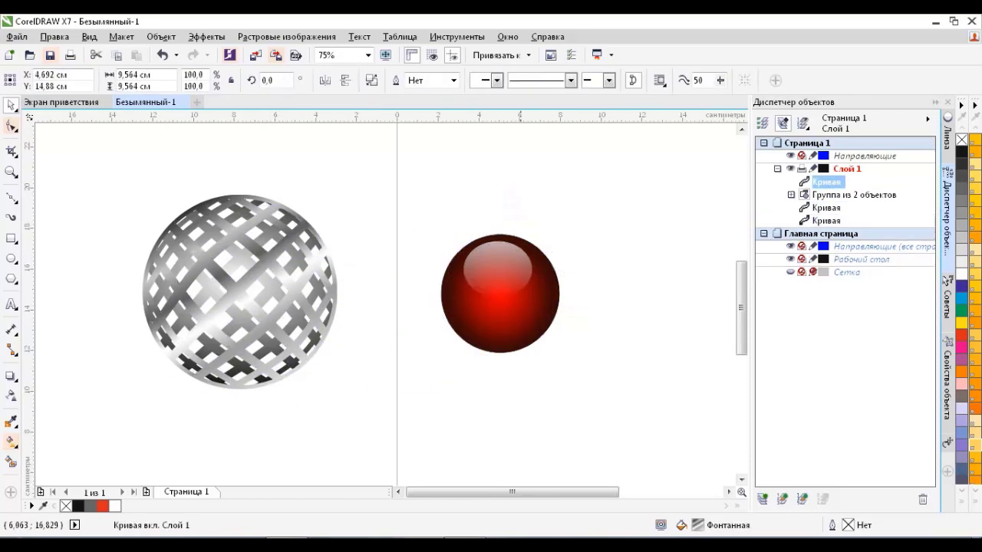
{"action": "left_click_drag", "start_coordinate": [341, 230], "coordinate": [593, 187]}
{"action": "left_click", "coordinate": [961, 151]}
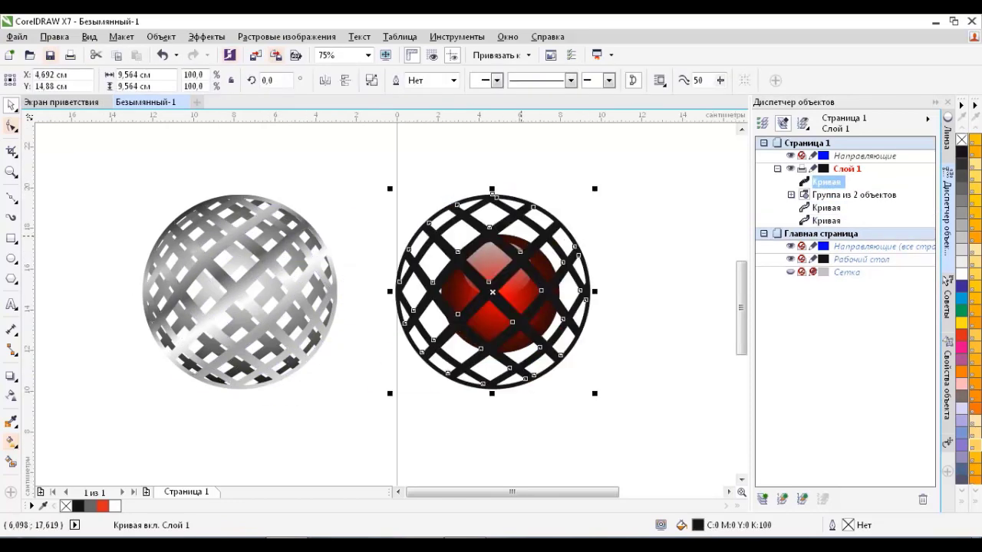
Convert the black lattice copy to a 300 dpi CMYK bitmap.
{"action": "scroll", "coordinate": [522, 255], "scroll_direction": "up", "scroll_amount": 1}
{"action": "scroll", "coordinate": [522, 255], "scroll_direction": "down", "scroll_amount": 1}
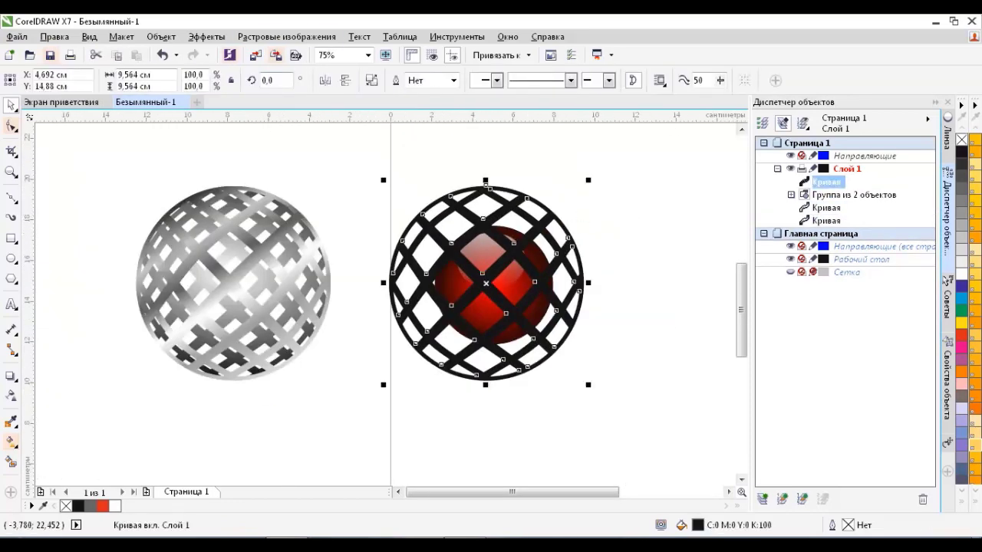
{"action": "left_click", "coordinate": [286, 36]}
{"action": "left_click", "coordinate": [343, 52]}
{"action": "left_click", "coordinate": [445, 355]}
Apply a Gaussian blur with a radius of 10 pixels to the black lattice bitmap.
{"action": "left_click", "coordinate": [286, 36]}
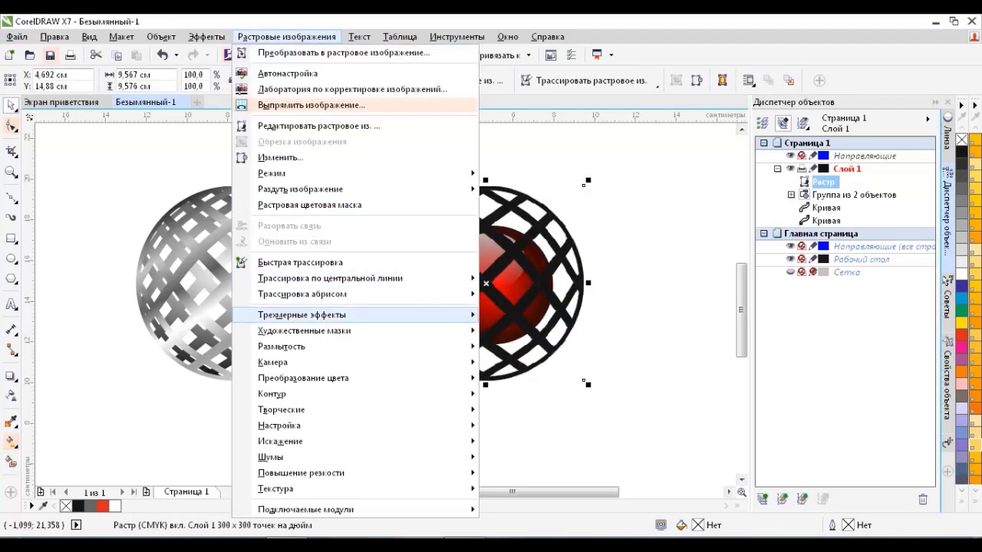
{"action": "left_click", "coordinate": [537, 359]}
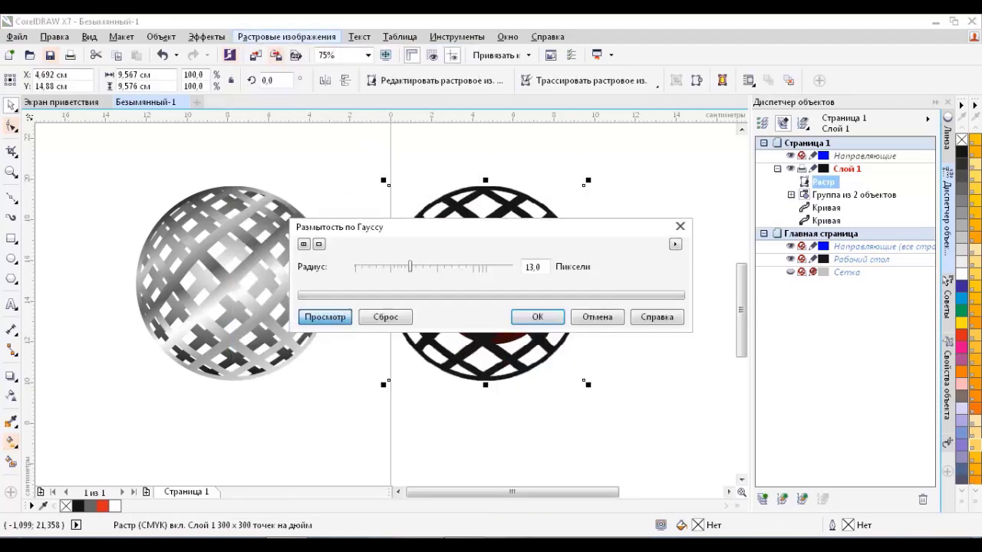
{"action": "left_click_drag", "start_coordinate": [399, 227], "coordinate": [635, 164]}
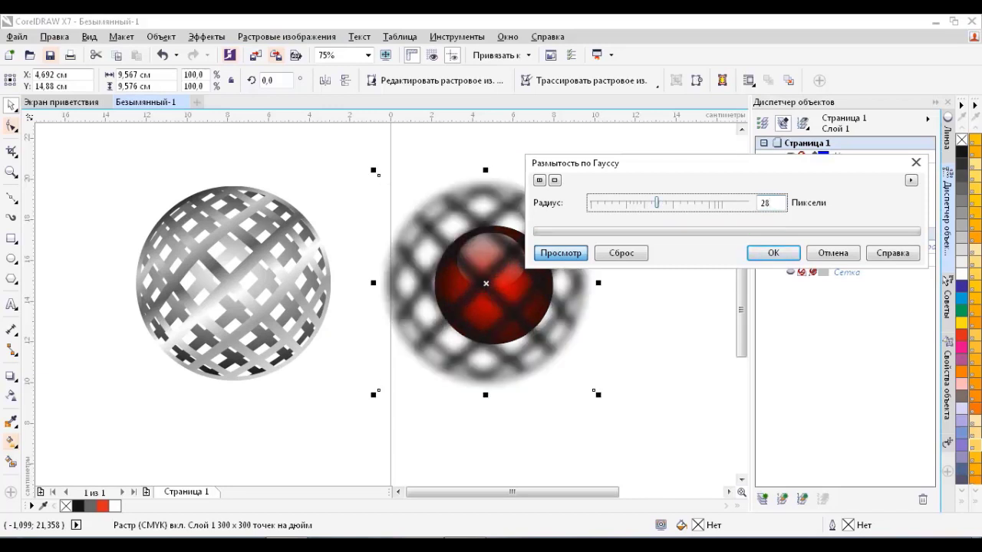
{"action": "type", "text": "6"}
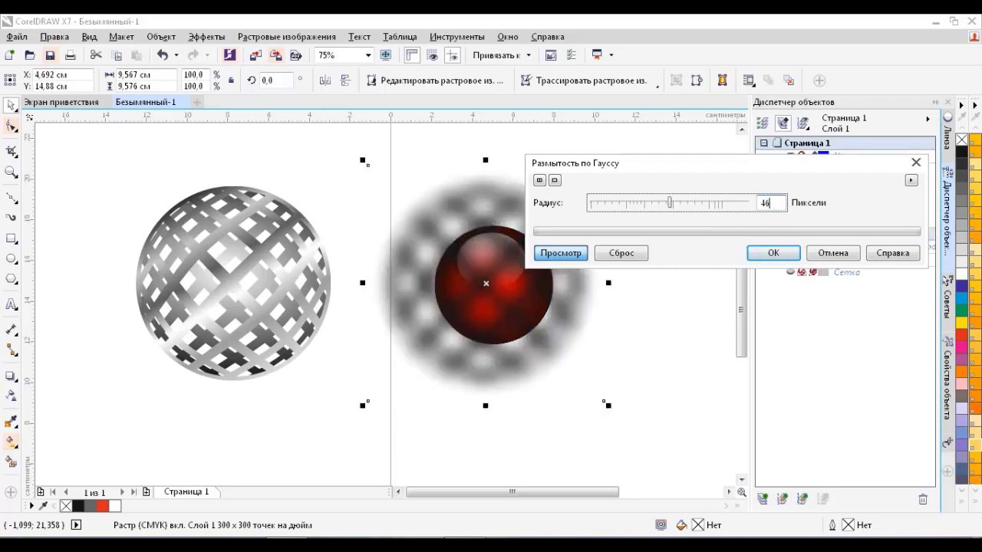
{"action": "double_click", "coordinate": [760, 202]}
{"action": "type", "text": "12"}
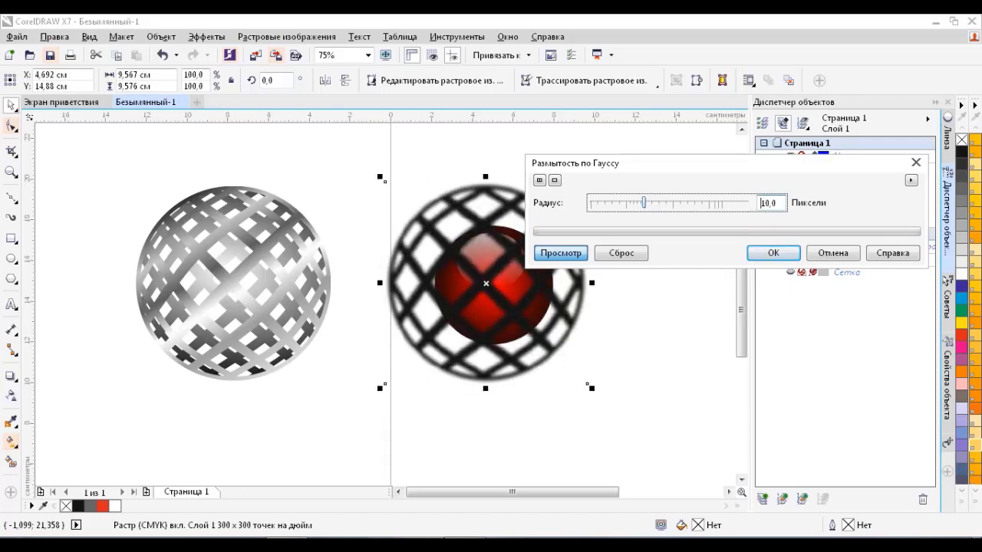
{"action": "left_click", "coordinate": [773, 252]}
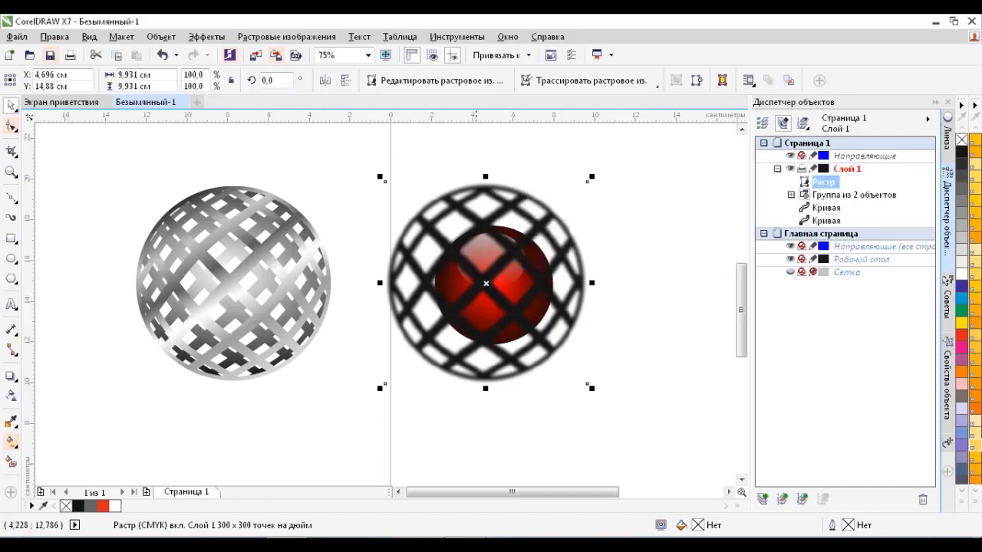
Give the blurred lattice bitmap a uniform transparency of about 60.
{"action": "left_click", "coordinate": [11, 396]}
{"action": "left_click_drag", "start_coordinate": [455, 404], "coordinate": [476, 403]}
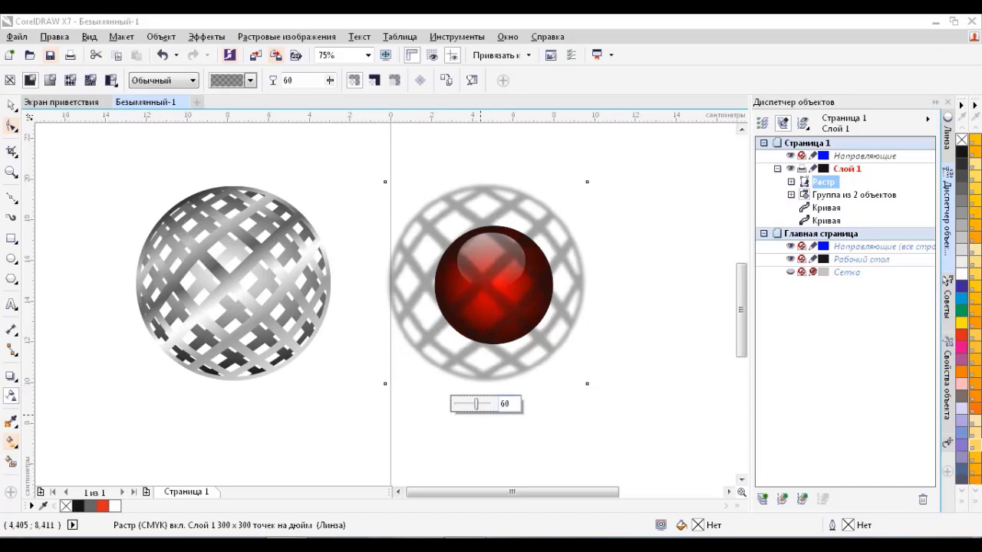
{"action": "left_click_drag", "start_coordinate": [475, 404], "coordinate": [475, 404]}
{"action": "key", "text": "space"}
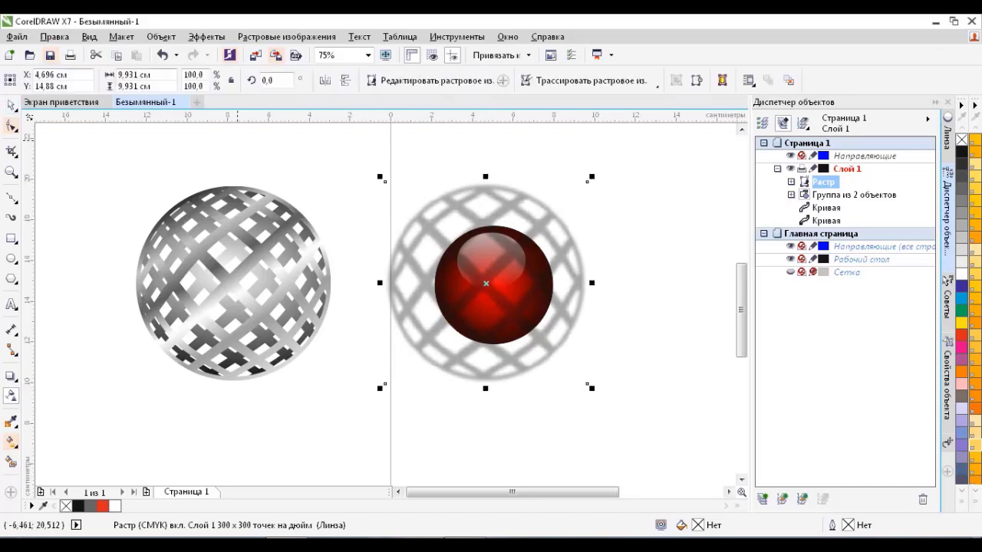
{"action": "left_click", "coordinate": [286, 36]}
{"action": "left_click", "coordinate": [330, 51]}
{"action": "key", "text": "Return"}
{"action": "right_click", "coordinate": [499, 284]}
{"action": "key", "text": "Escape"}
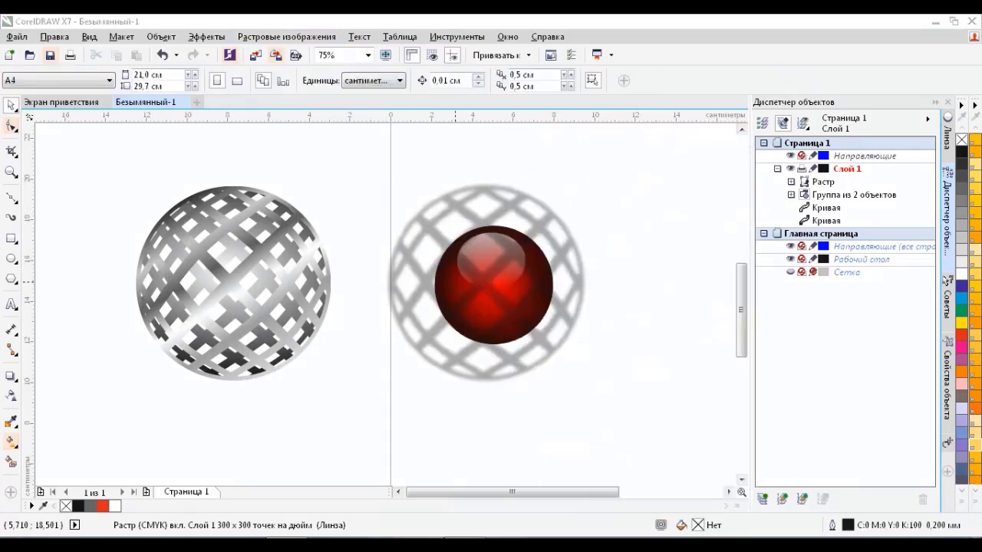
Ungroup the red ball and use PowerClip to place the blurred lattice bitmap inside the red circle.
{"action": "left_click_drag", "start_coordinate": [384, 276], "coordinate": [531, 274]}
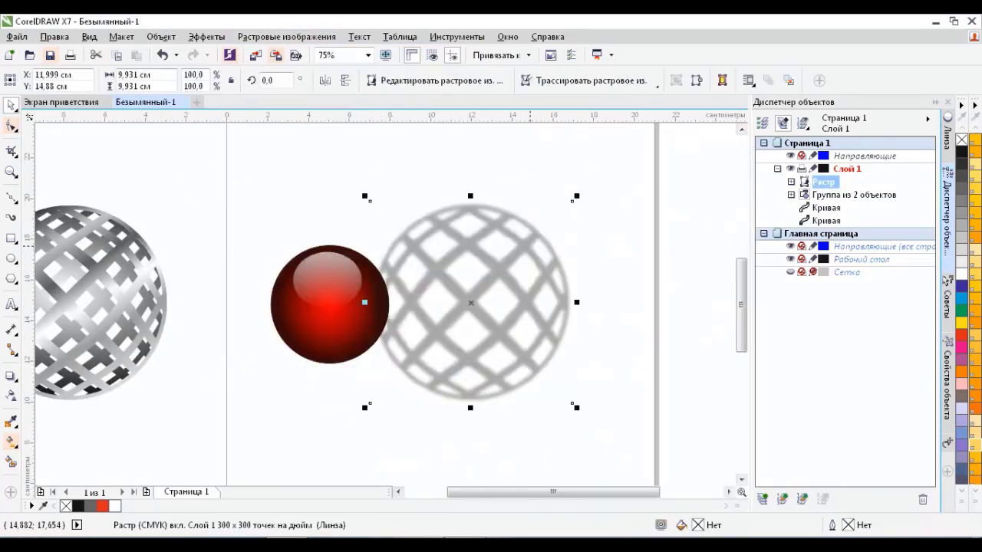
{"action": "key", "text": "Escape"}
{"action": "left_click", "coordinate": [396, 276]}
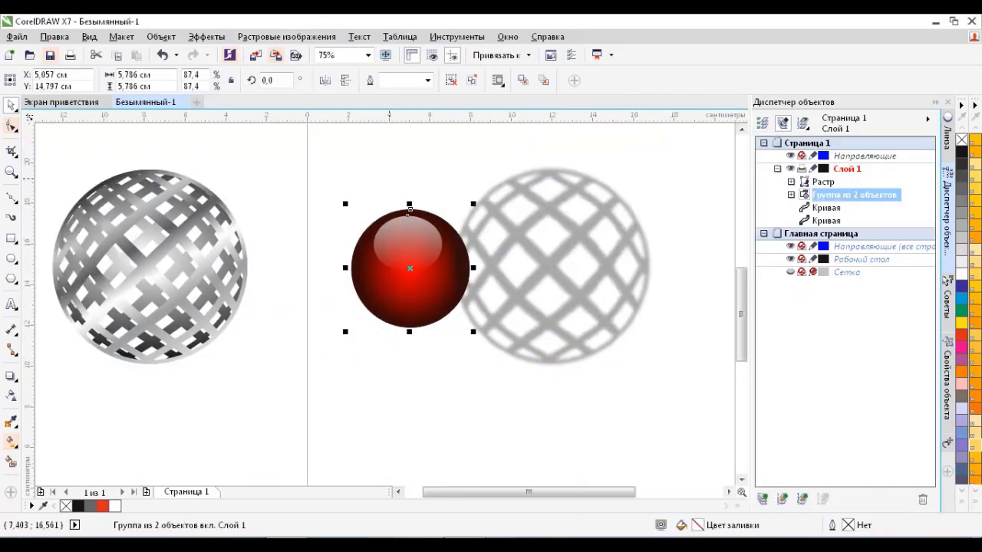
{"action": "key", "text": "ctrl+u"}
{"action": "right_click", "coordinate": [499, 276]}
{"action": "left_click", "coordinate": [575, 139]}
{"action": "left_click", "coordinate": [412, 261]}
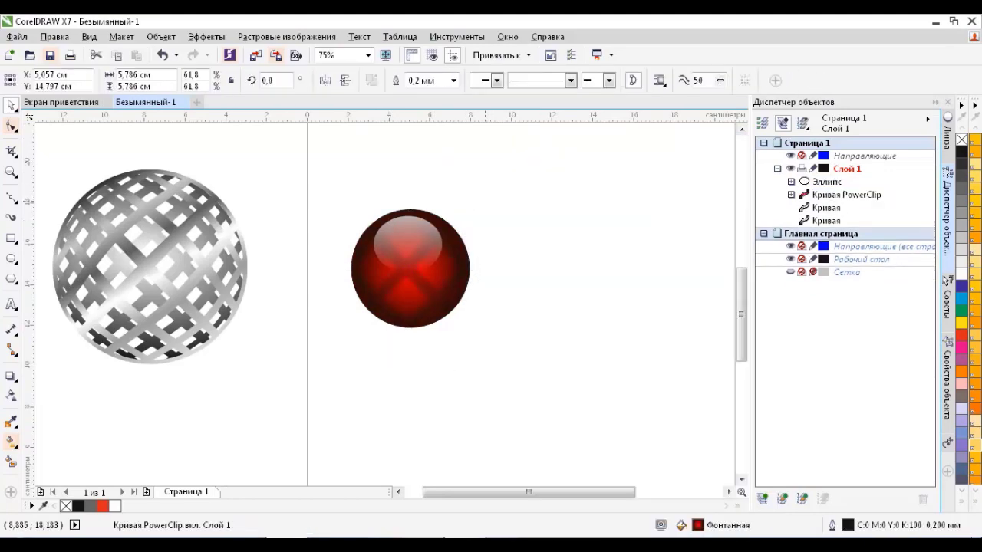
Move the white highlight ellipse into the red ball's PowerClip and order it beneath the blurred lattice bitmap.
{"action": "key", "text": "Escape"}
{"action": "left_click", "coordinate": [458, 253], "text": "ctrl"}
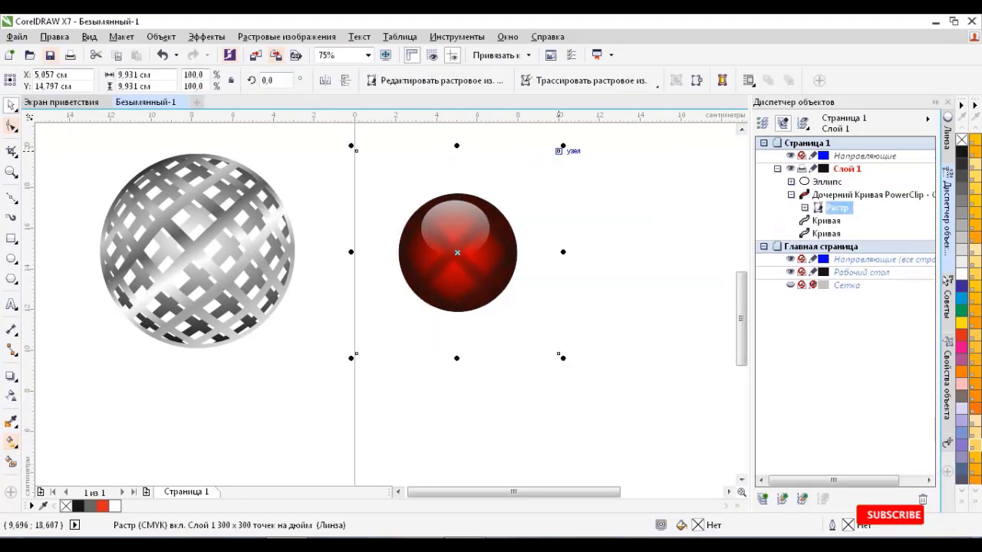
{"action": "key", "text": "Escape"}
{"action": "left_click", "coordinate": [468, 208]}
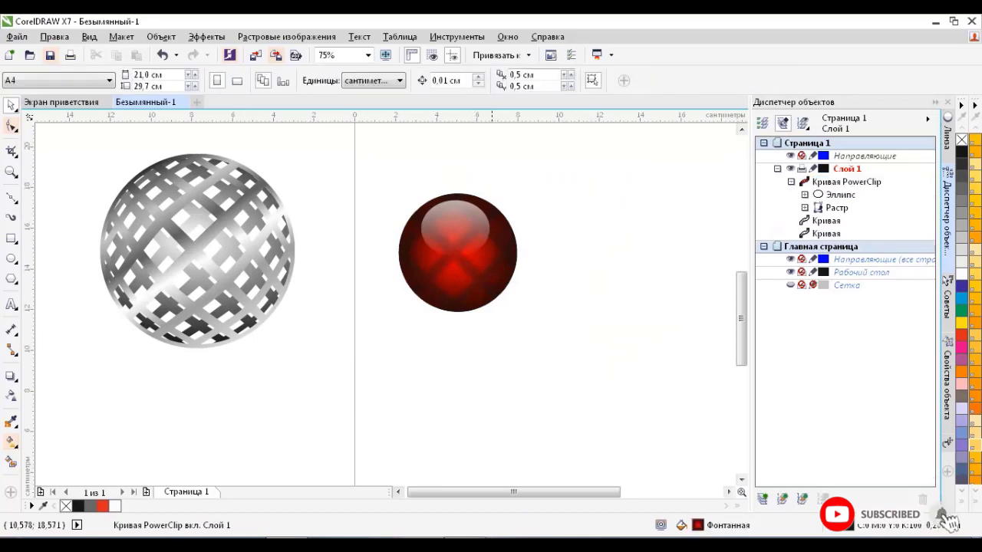
{"action": "left_click", "coordinate": [402, 333]}
{"action": "left_click", "coordinate": [457, 332]}
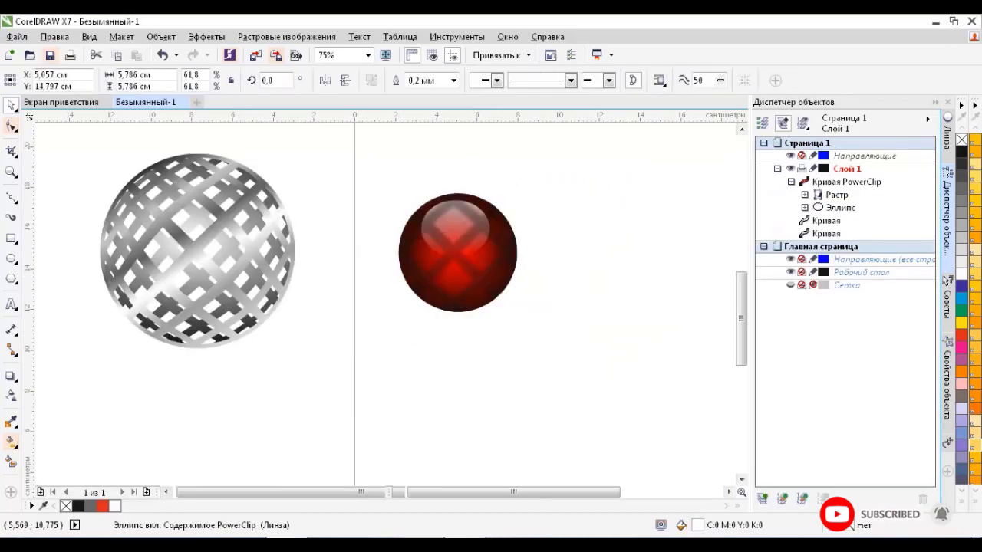
Move the red ball into the lattice sphere and order it between the front and rear lattices.
{"action": "left_click_drag", "start_coordinate": [455, 230], "coordinate": [196, 246]}
{"action": "key", "text": "ctrl+Page_Down"}
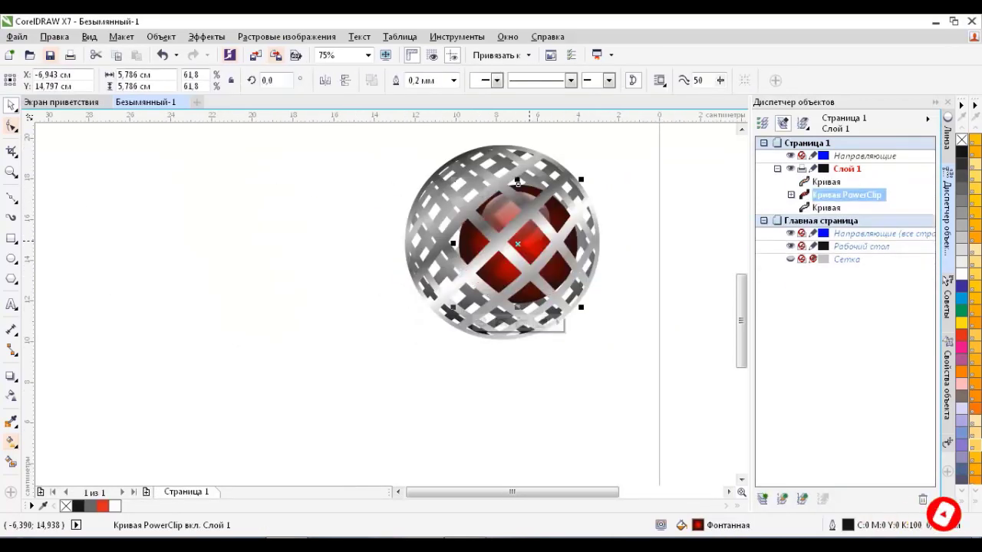
{"action": "scroll", "coordinate": [518, 245], "scroll_direction": "up", "scroll_amount": 1}
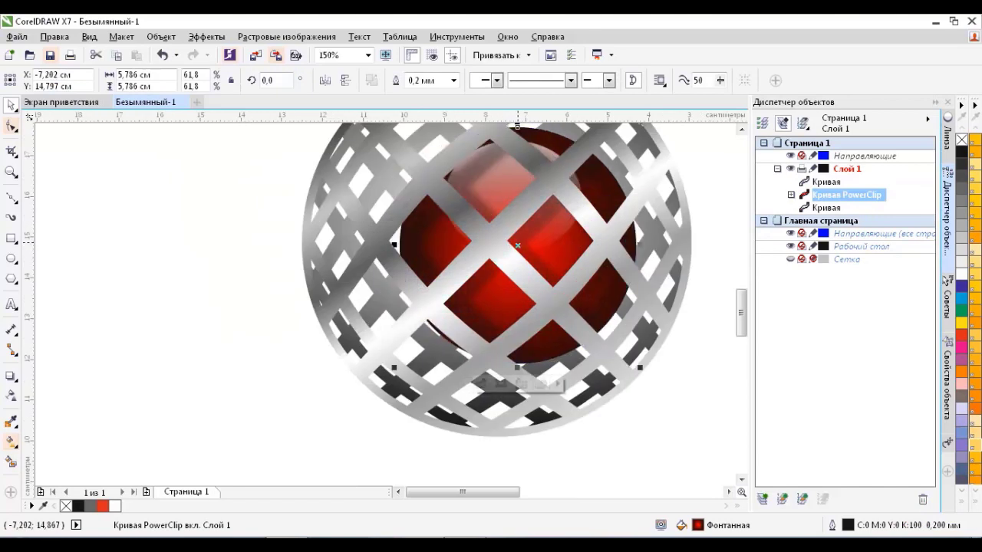
{"action": "left_click", "coordinate": [268, 274]}
{"action": "scroll", "coordinate": [268, 274], "scroll_direction": "down", "scroll_amount": 2}
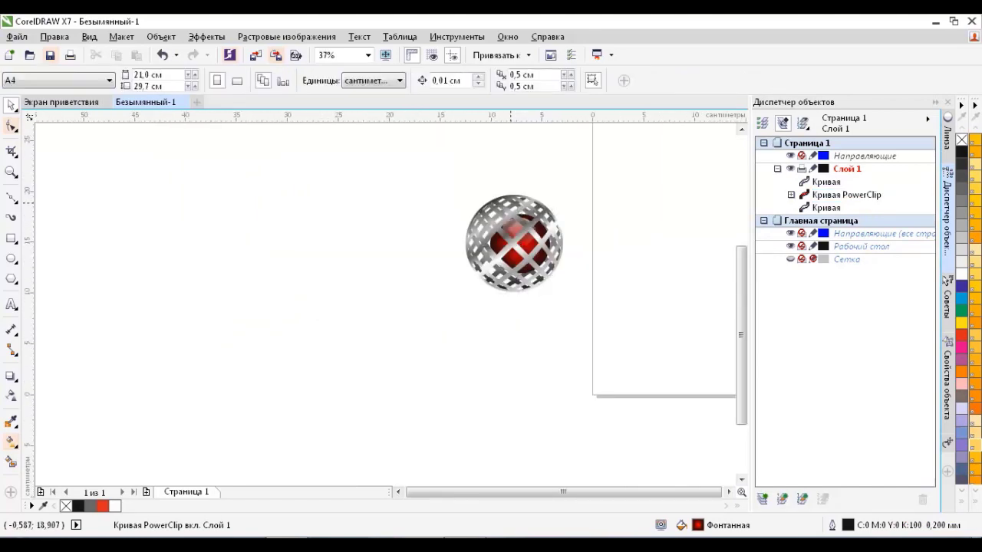
Draw a background rectangle about 31.75 by 18.2 cm and give it an elliptical gradient from grey edges to a white centre.
{"action": "key", "text": "F6"}
{"action": "left_click_drag", "start_coordinate": [311, 166], "coordinate": [636, 353]}
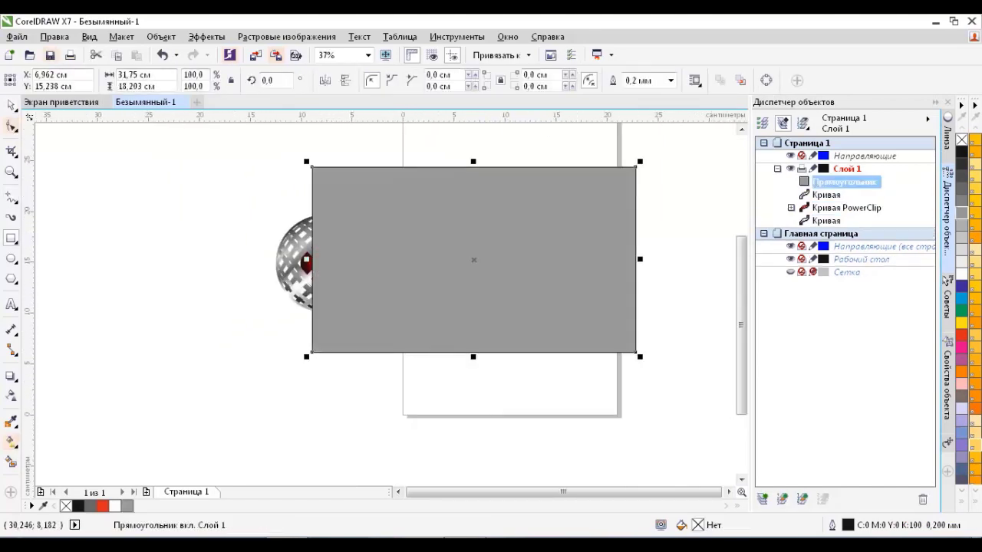
{"action": "key", "text": "F11"}
{"action": "left_click", "coordinate": [708, 163]}
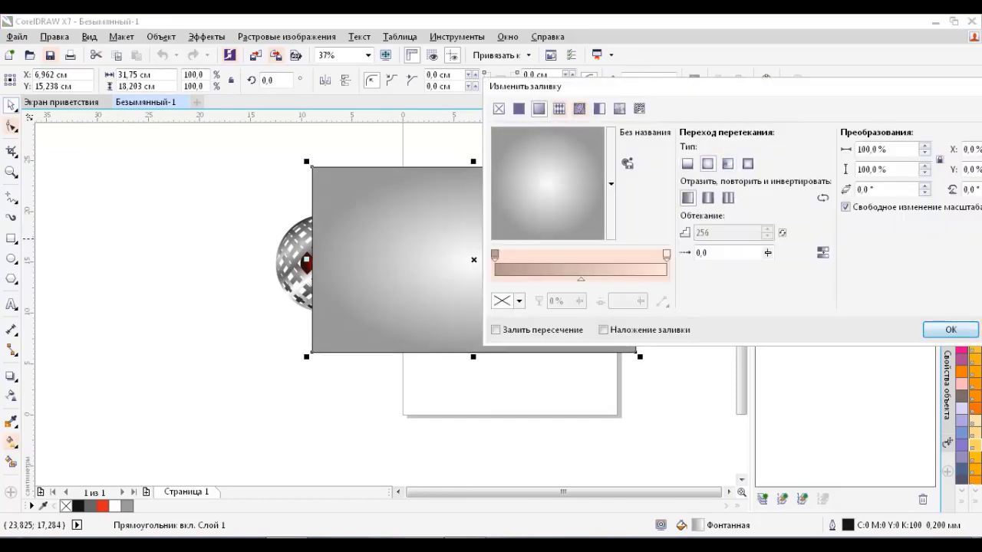
{"action": "key", "text": "Return"}
Place the rectangle behind the lattice sphere, centring the sphere on it, and ungroup the sphere's parts.
{"action": "key", "text": "shift+Page_Up"}
{"action": "key", "text": "c"}
{"action": "key", "text": "e"}
{"action": "key", "text": "ctrl+u"}
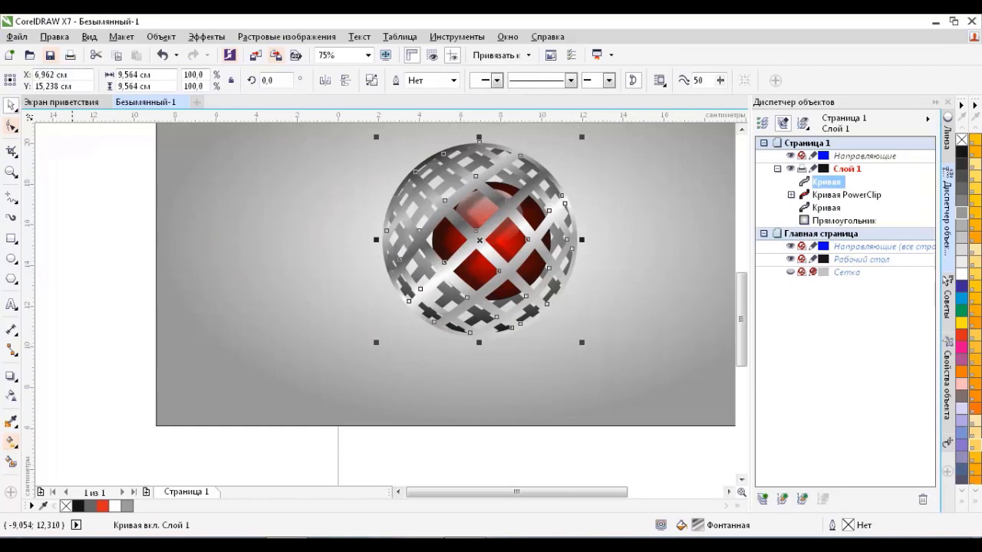
Readjust the linear gradient fill across the front lattice.
{"action": "left_click", "coordinate": [12, 396]}
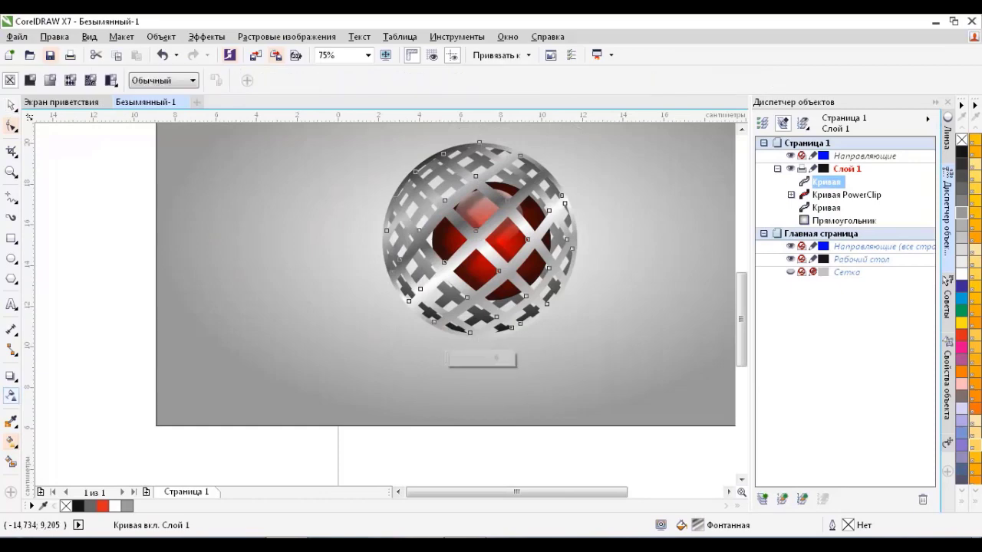
{"action": "scroll", "coordinate": [479, 238], "scroll_direction": "down", "scroll_amount": 2}
{"action": "scroll", "coordinate": [480, 238], "scroll_direction": "up", "scroll_amount": 1}
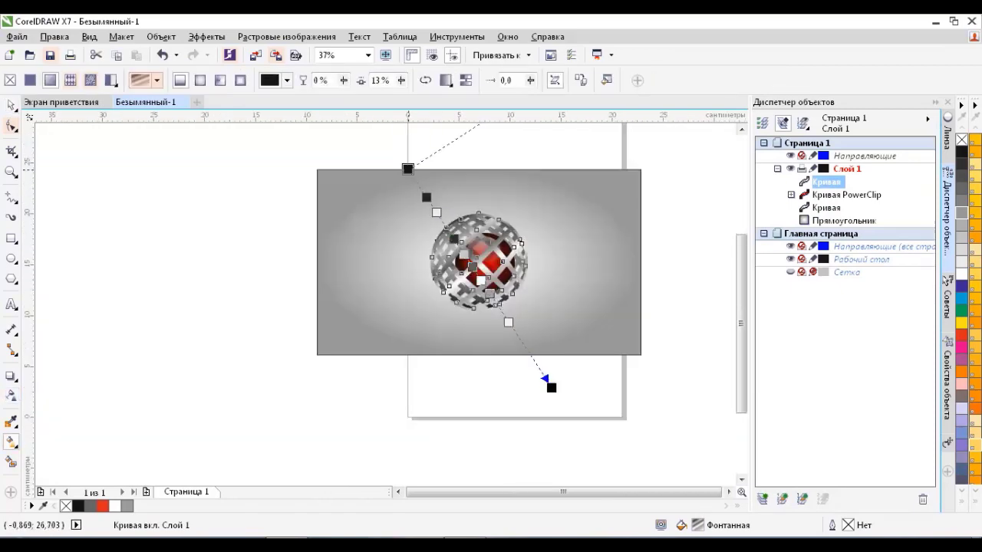
{"action": "scroll", "coordinate": [480, 261], "scroll_direction": "up", "scroll_amount": 3}
Narrow the elliptical gradient fill of the rear lattice.
{"action": "left_click", "coordinate": [480, 261]}
{"action": "scroll", "coordinate": [480, 261], "scroll_direction": "down", "scroll_amount": 2}
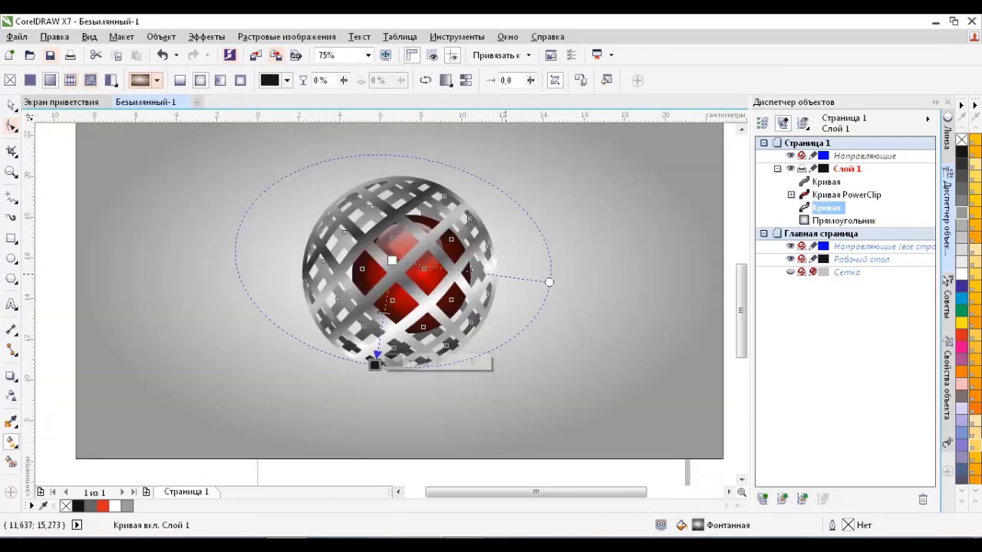
{"action": "left_click_drag", "start_coordinate": [522, 276], "coordinate": [496, 273]}
{"action": "key", "text": "space"}
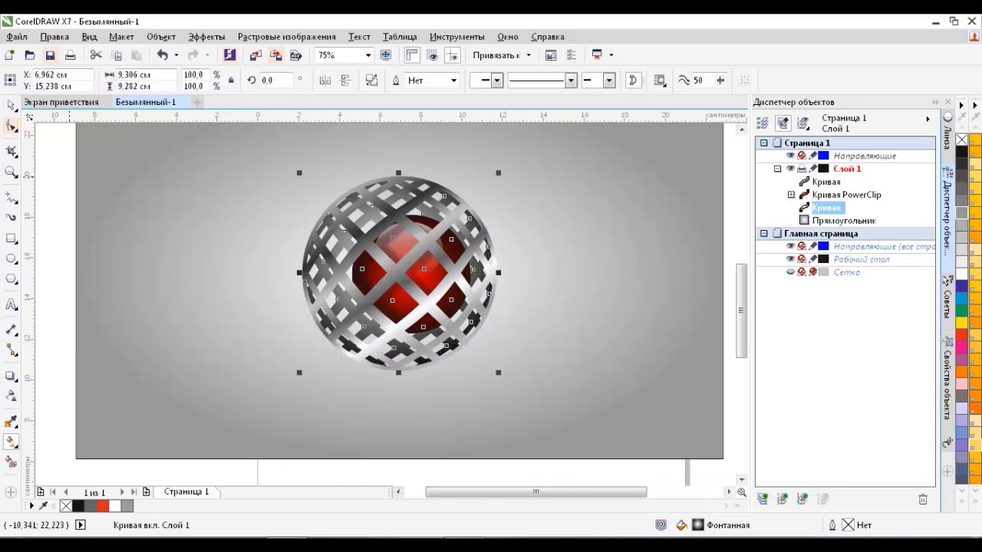
Centre the red ball within the front and rear lattices.
{"action": "scroll", "coordinate": [406, 280], "scroll_direction": "up", "scroll_amount": 2}
{"action": "scroll", "coordinate": [406, 280], "scroll_direction": "down", "scroll_amount": 2}
{"action": "left_click", "coordinate": [827, 182], "text": "shift"}
{"action": "left_click", "coordinate": [51, 214]}
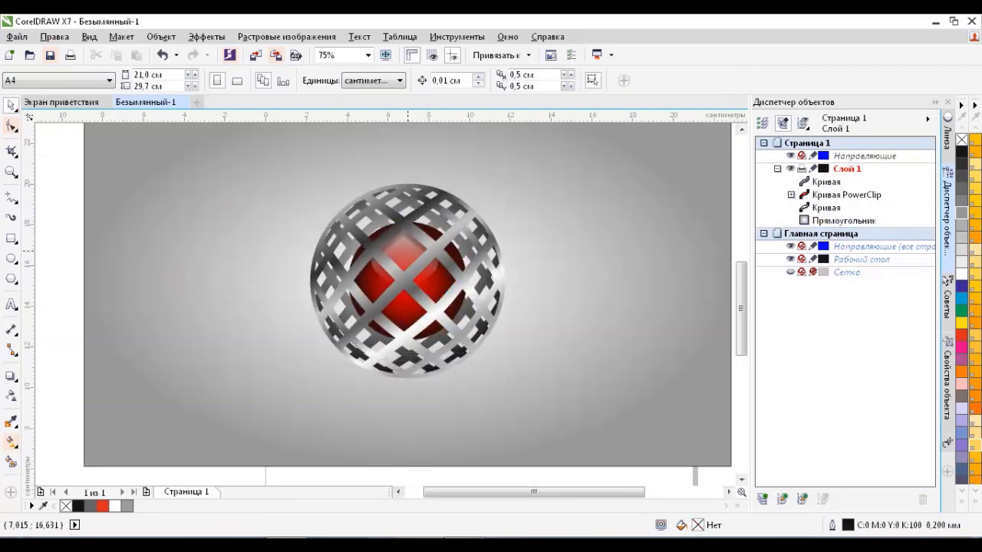
Scale the lattice shadow bitmap inside the red ball to about 90% and shift it slightly up and to the right.
{"action": "left_click", "coordinate": [407, 250], "text": "ctrl"}
{"action": "left_click_drag", "start_coordinate": [407, 278], "coordinate": [469, 267]}
{"action": "left_click_drag", "start_coordinate": [408, 281], "coordinate": [416, 276]}
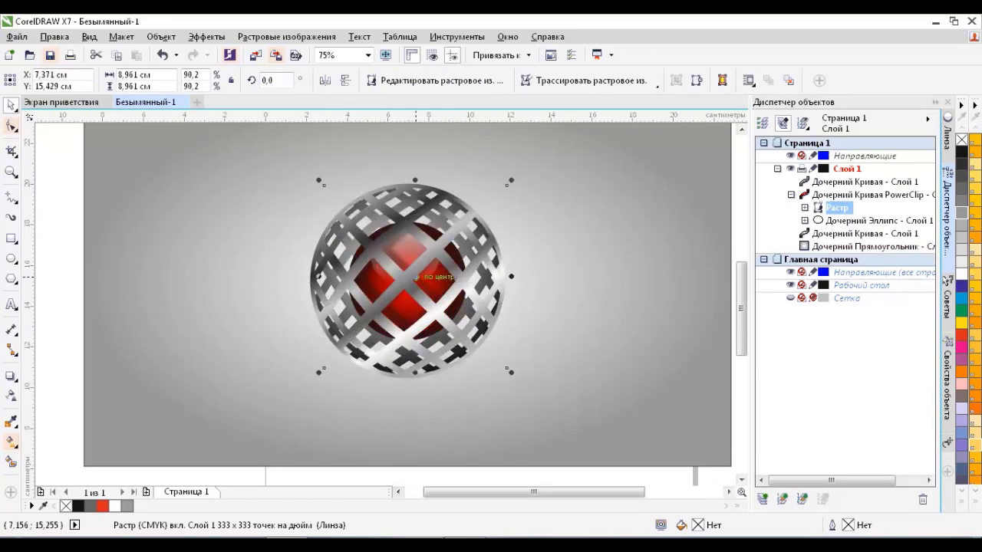
Apply a Gaussian blur with a radius of 2 pixels to the lattice shadow bitmap inside the red ball.
{"action": "left_click", "coordinate": [287, 36]}
{"action": "key", "text": "Escape"}
{"action": "left_click", "coordinate": [206, 36]}
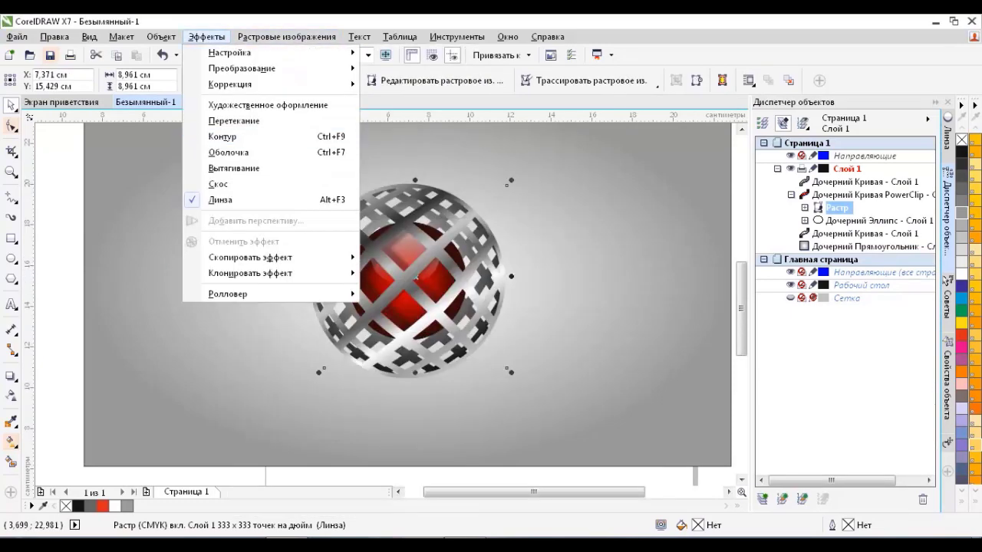
{"action": "mouse_move", "coordinate": [287, 36]}
{"action": "mouse_move", "coordinate": [345, 342]}
{"action": "left_click", "coordinate": [537, 387]}
{"action": "left_click_drag", "start_coordinate": [338, 227], "coordinate": [631, 177]}
{"action": "type", "text": "20"}
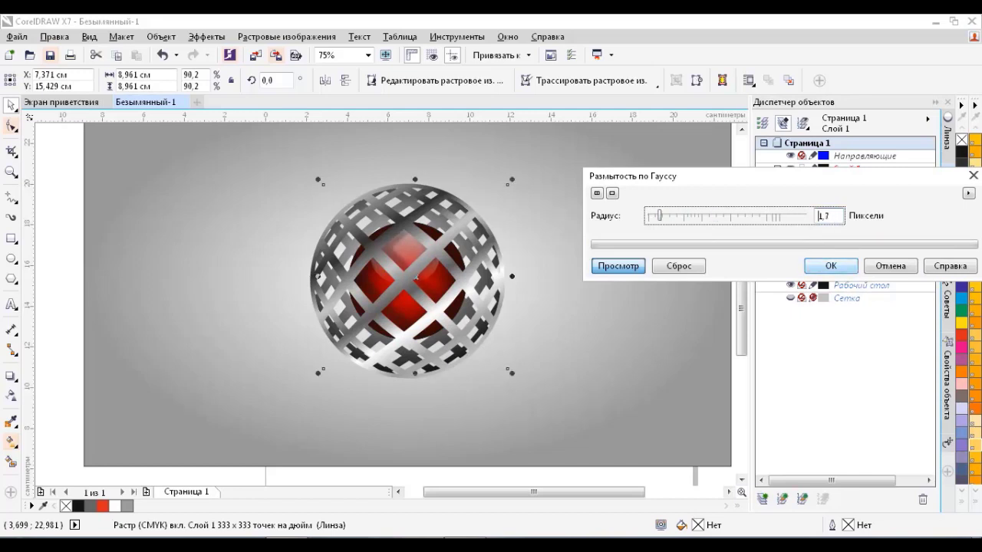
{"action": "key", "text": "Return"}
{"action": "scroll", "coordinate": [453, 253], "scroll_direction": "down", "scroll_amount": 2}
{"action": "key", "text": "Escape"}
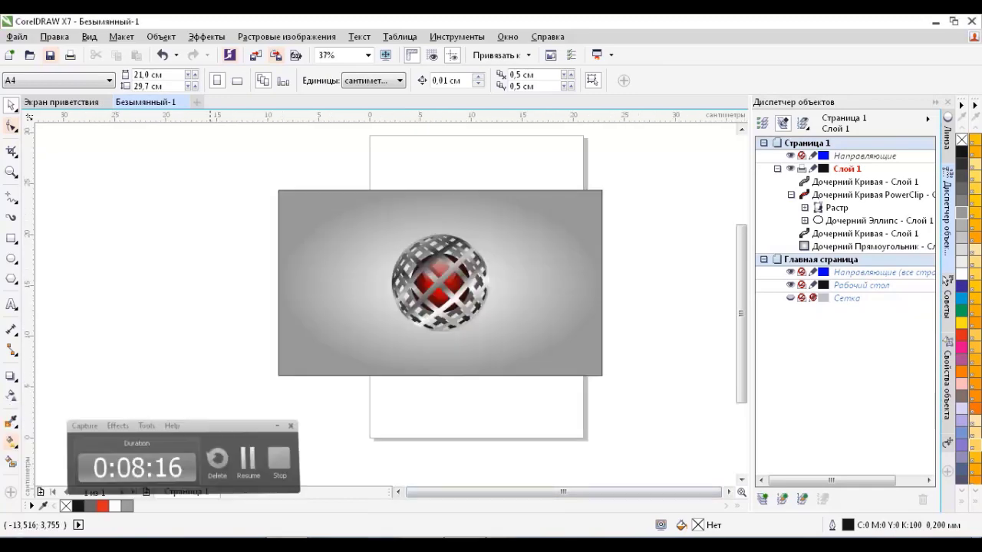
Copy the front lattice to the sphere's lower right and flatten the copy to about 9.56 by 2.66 cm.
{"action": "left_click", "coordinate": [404, 241]}
{"action": "scroll", "coordinate": [404, 241], "scroll_direction": "up", "scroll_amount": 2}
{"action": "scroll", "coordinate": [406, 242], "scroll_direction": "down", "scroll_amount": 2}
{"action": "left_click_drag", "start_coordinate": [405, 242], "coordinate": [497, 323]}
{"action": "scroll", "coordinate": [497, 323], "scroll_direction": "up", "scroll_amount": 4}
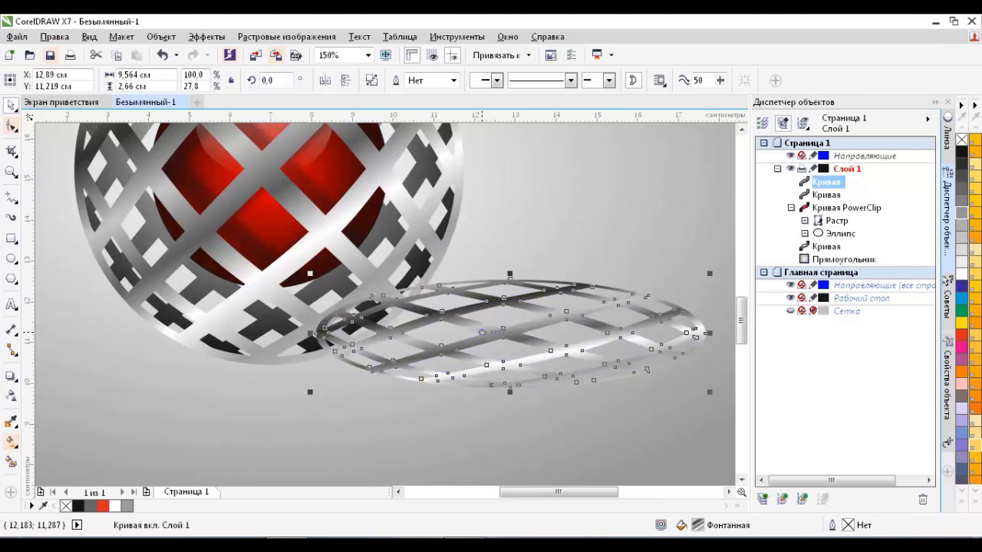
Send the flattened lattice copy behind the rear lattice and reduce its height to about 1.84 cm.
{"action": "key", "text": "ctrl+Page_Down"}
{"action": "key", "text": "ctrl+Page_Down"}
{"action": "key", "text": "ctrl+Page_Down"}
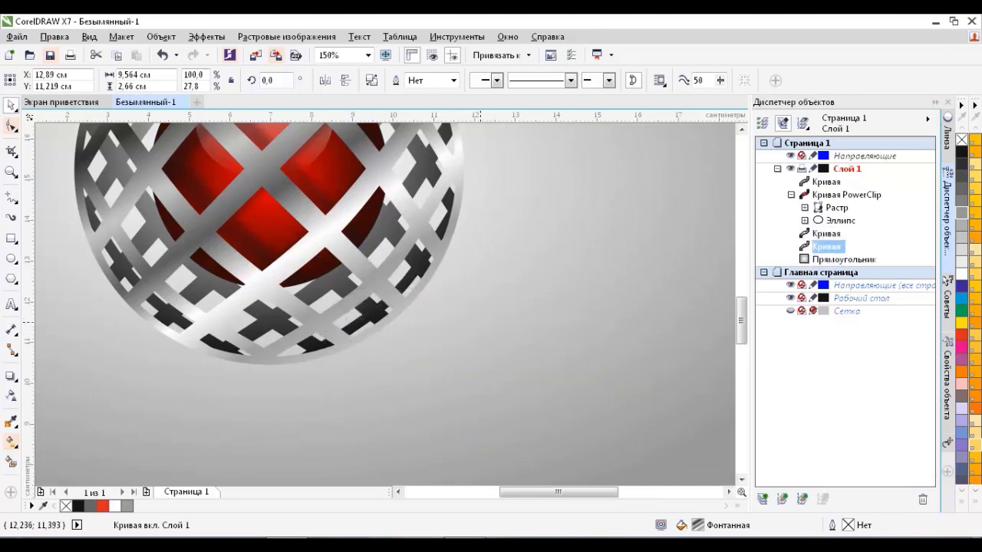
{"action": "left_click_drag", "start_coordinate": [510, 273], "coordinate": [510, 308]}
{"action": "scroll", "coordinate": [511, 308], "scroll_direction": "down", "scroll_amount": 2}
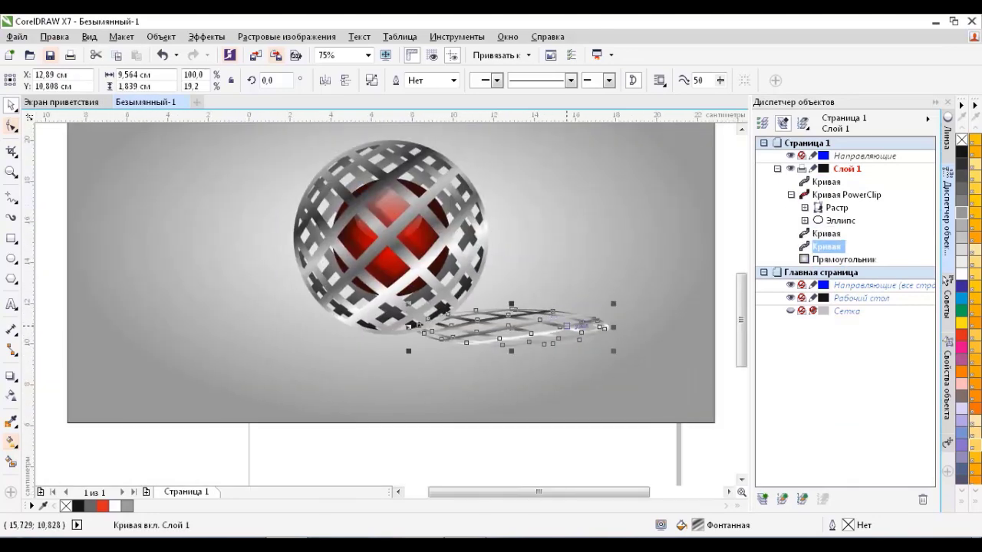
Add perspective to the flattened lattice copy, reshaping its corners into a cast shadow slanting away from the sphere's base.
{"action": "left_click", "coordinate": [121, 36]}
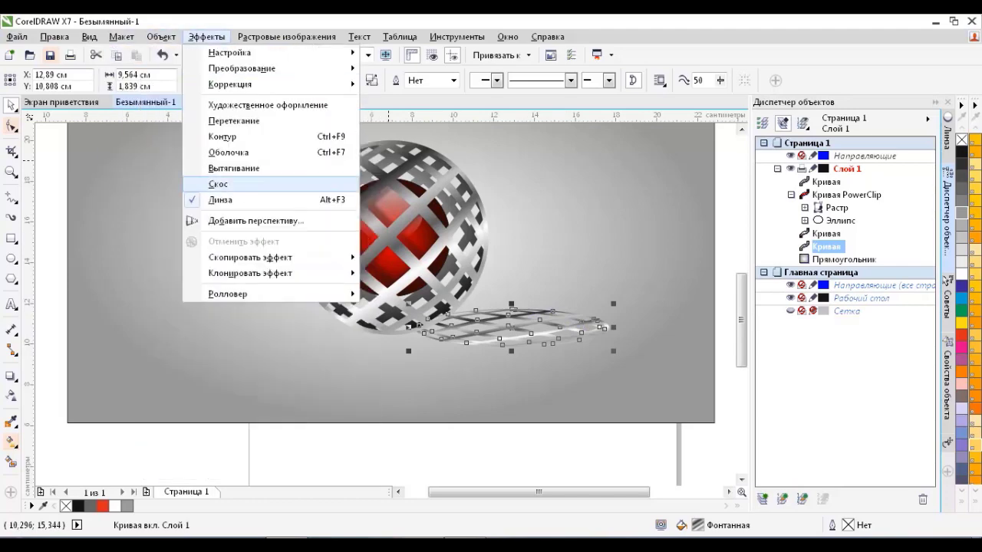
{"action": "left_click", "coordinate": [231, 184]}
{"action": "left_click_drag", "start_coordinate": [613, 304], "coordinate": [625, 289]}
{"action": "left_click_drag", "start_coordinate": [413, 347], "coordinate": [404, 333]}
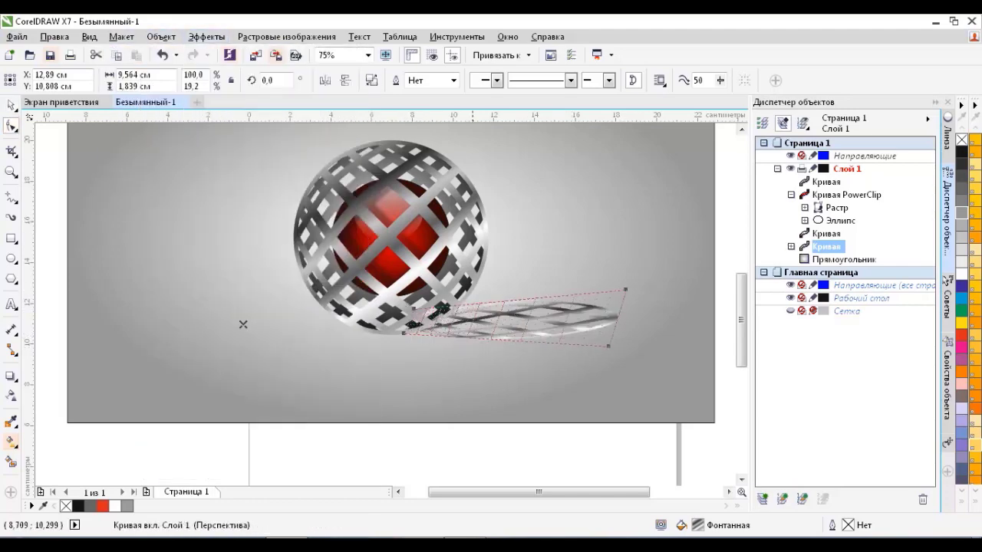
{"action": "left_click_drag", "start_coordinate": [624, 290], "coordinate": [613, 303]}
{"action": "scroll", "coordinate": [552, 326], "scroll_direction": "down", "scroll_amount": 1}
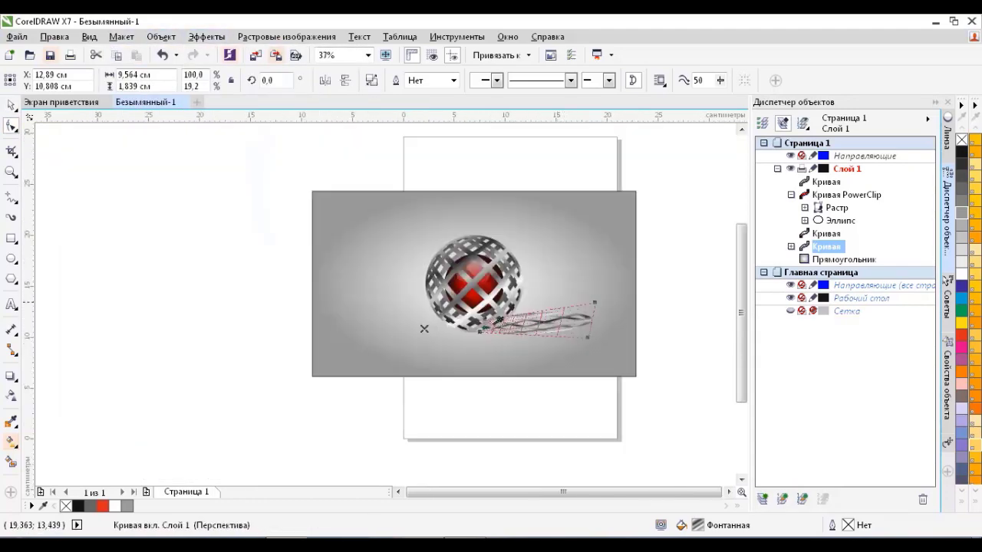
{"action": "left_click_drag", "start_coordinate": [587, 338], "coordinate": [552, 318]}
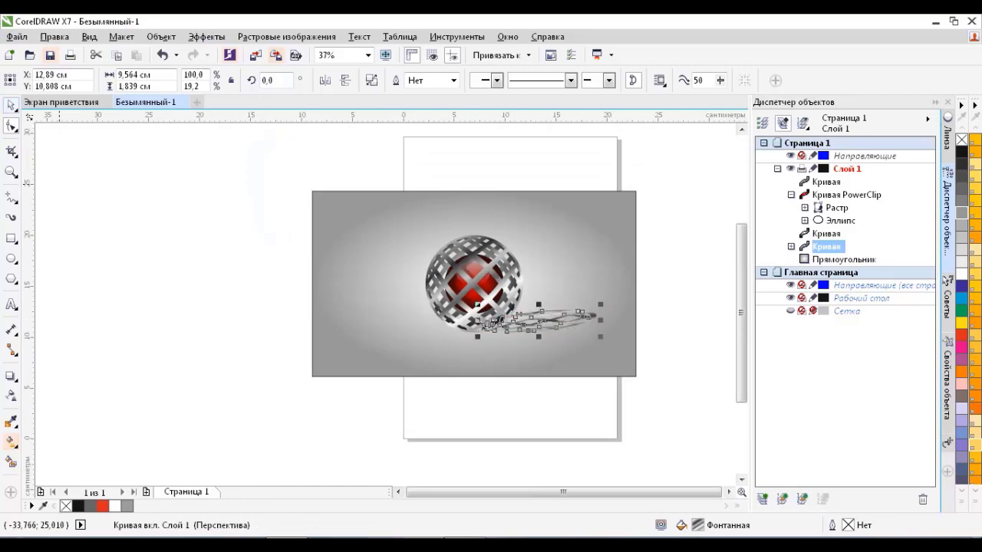
Convert the perspective lattice shadow to a 300 dpi CMYK bitmap.
{"action": "key", "text": "Escape"}
{"action": "left_click", "coordinate": [499, 298]}
{"action": "left_click", "coordinate": [286, 36]}
{"action": "left_click", "coordinate": [330, 51]}
{"action": "key", "text": "Return"}
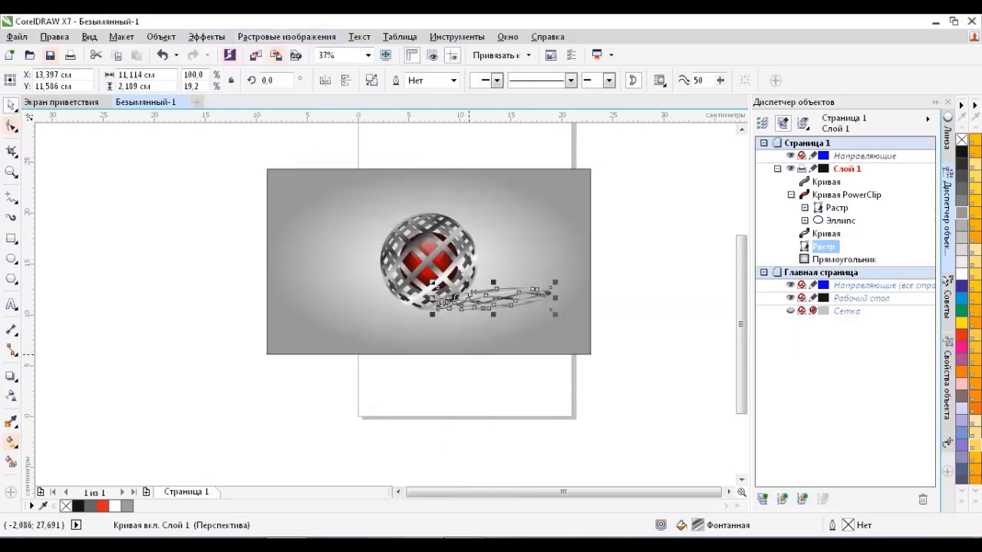
Apply a Gaussian blur to the cast shadow bitmap, adjusting the radius with the preview on.
{"action": "scroll", "coordinate": [514, 299], "scroll_direction": "up", "scroll_amount": 1}
{"action": "left_click", "coordinate": [286, 36]}
{"action": "mouse_move", "coordinate": [296, 347]}
{"action": "left_click", "coordinate": [552, 361]}
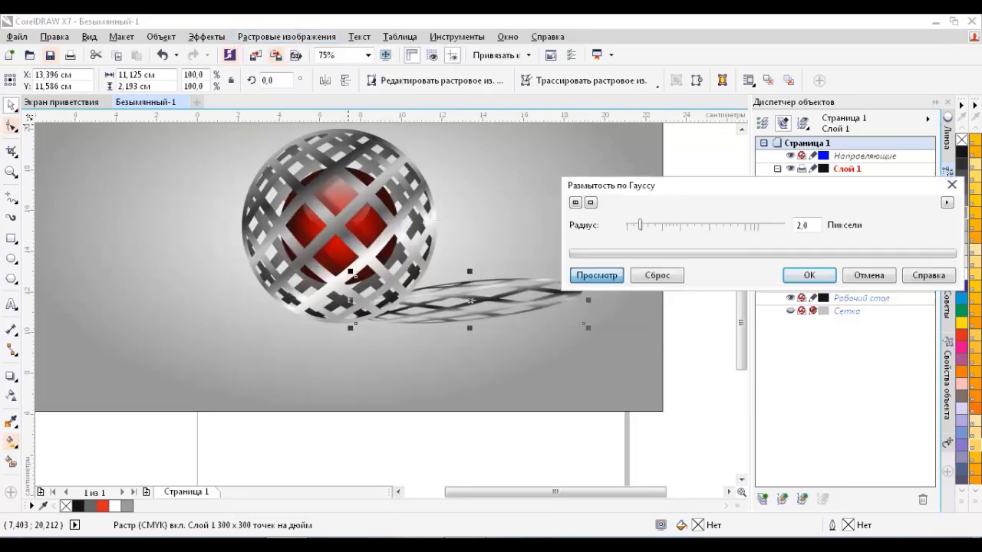
{"action": "left_click_drag", "start_coordinate": [777, 209], "coordinate": [770, 209]}
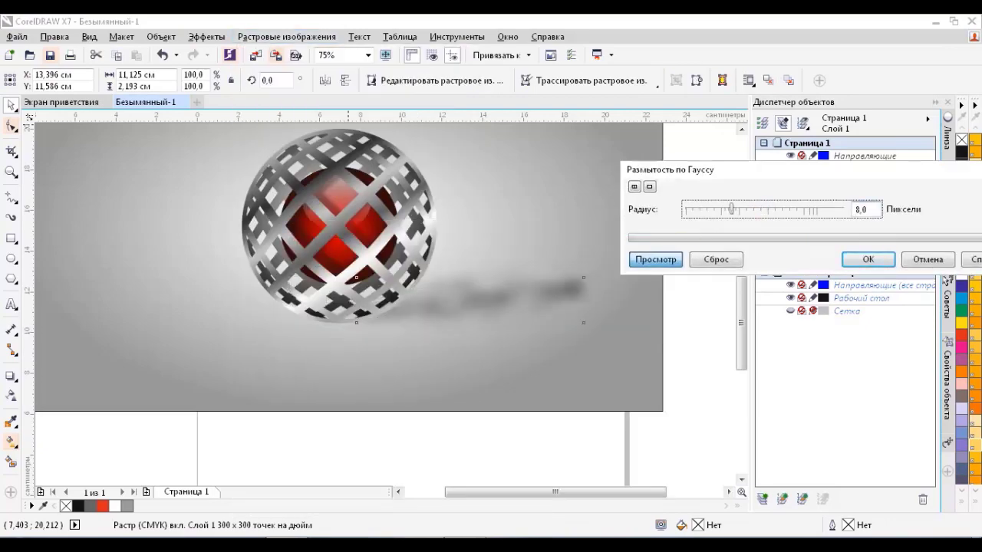
{"action": "left_click", "coordinate": [868, 260]}
Apply a linear transparency to the cast shadow bitmap so that it fades out toward its far end.
{"action": "left_click_drag", "start_coordinate": [501, 291], "coordinate": [497, 347]}
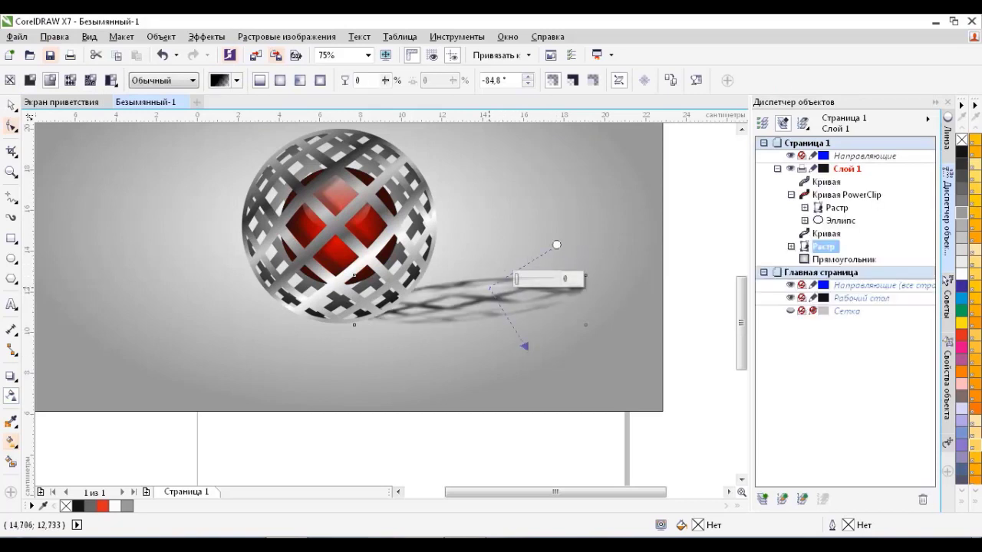
{"action": "mouse_move", "coordinate": [529, 348]}
{"action": "left_mouse_down"}
{"action": "mouse_move", "coordinate": [539, 247]}
{"action": "mouse_move", "coordinate": [514, 345]}
{"action": "left_mouse_up"}
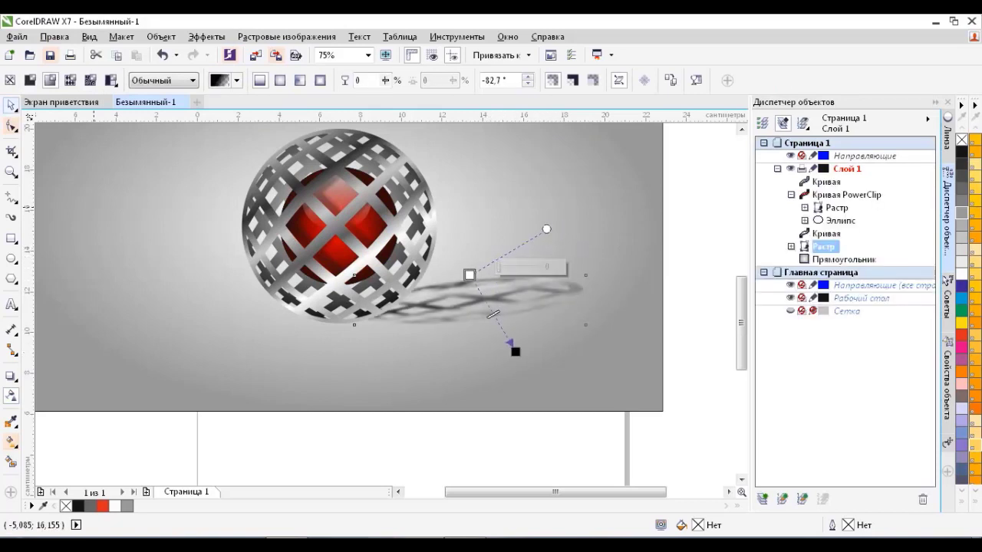
{"action": "key", "text": "space"}
{"action": "key", "text": "space"}
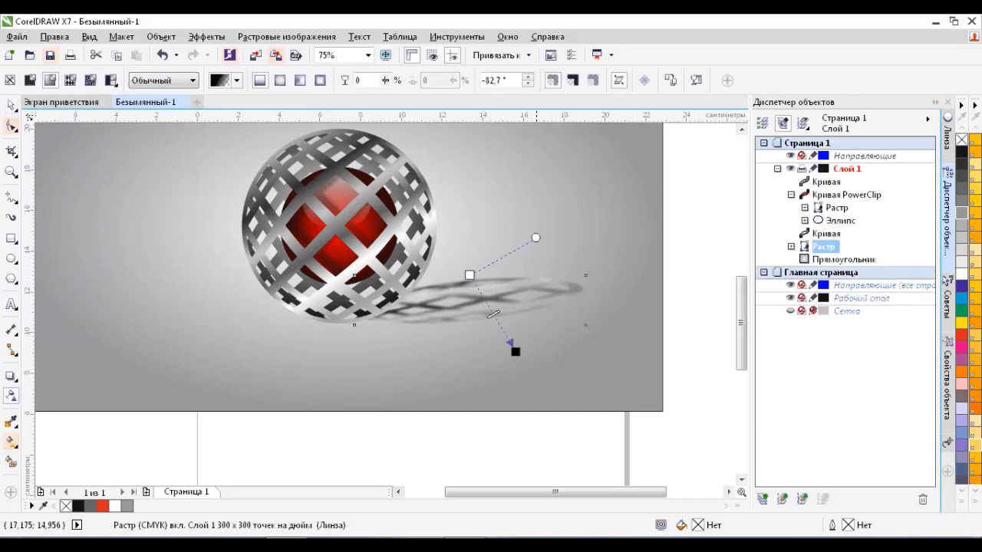
{"action": "left_click_drag", "start_coordinate": [470, 275], "coordinate": [465, 291]}
{"action": "left_click_drag", "start_coordinate": [528, 247], "coordinate": [502, 259]}
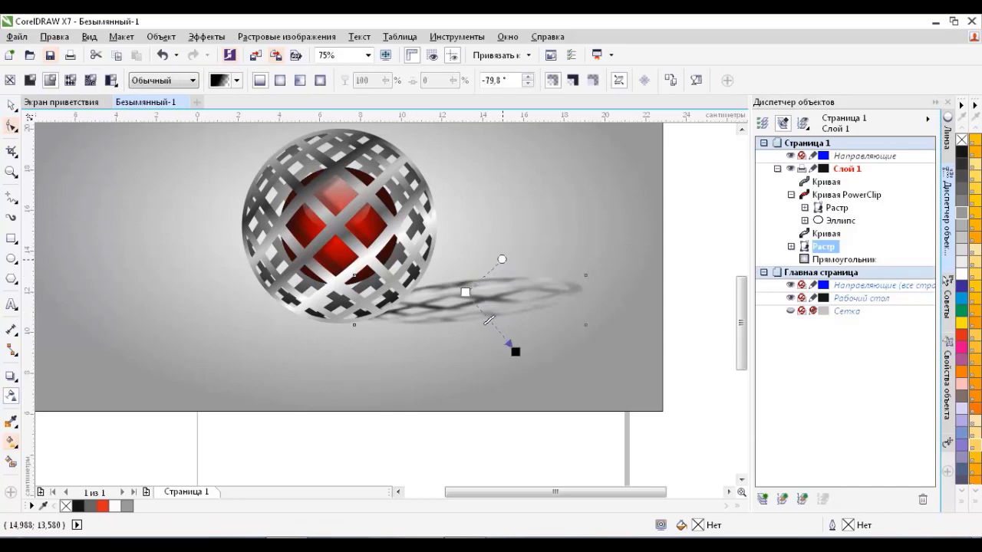
{"action": "key", "text": "space"}
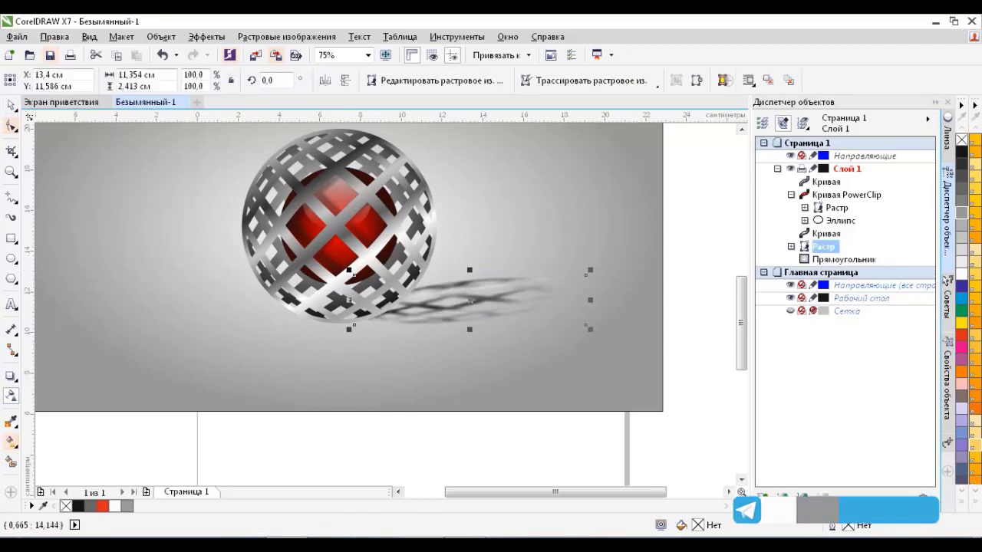
{"action": "scroll", "coordinate": [580, 367], "scroll_direction": "down", "scroll_amount": 2}
{"action": "key", "text": "Escape"}
{"action": "scroll", "coordinate": [386, 355], "scroll_direction": "up", "scroll_amount": 2}
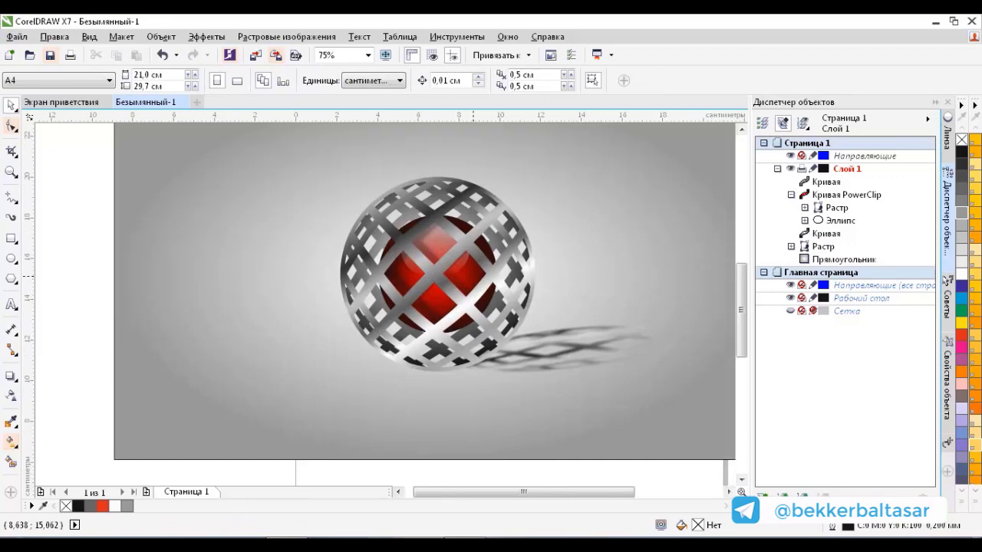
Enlarge the red ball inside the lattice sphere about its centre to 63% scale, about 5.9 cm across.
{"action": "scroll", "coordinate": [461, 307], "scroll_direction": "right", "scroll_amount": 2}
{"action": "left_click", "coordinate": [818, 198]}
{"action": "scroll", "coordinate": [432, 260], "scroll_direction": "up", "scroll_amount": 2}
{"action": "scroll", "coordinate": [432, 261], "scroll_direction": "up", "scroll_amount": 1}
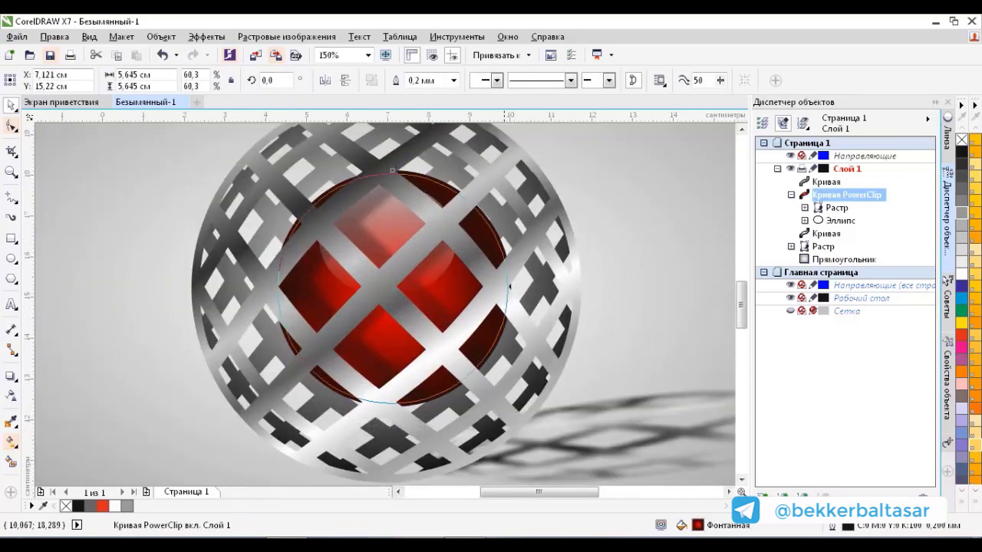
{"action": "scroll", "coordinate": [448, 169], "scroll_direction": "down", "scroll_amount": 1}
{"action": "scroll", "coordinate": [516, 277], "scroll_direction": "down", "scroll_amount": 1}
{"action": "left_click_drag", "start_coordinate": [340, 164], "coordinate": [614, 352]}
{"action": "left_click", "coordinate": [472, 264]}
{"action": "scroll", "coordinate": [472, 263], "scroll_direction": "up", "scroll_amount": 1}
{"action": "left_click", "coordinate": [438, 221]}
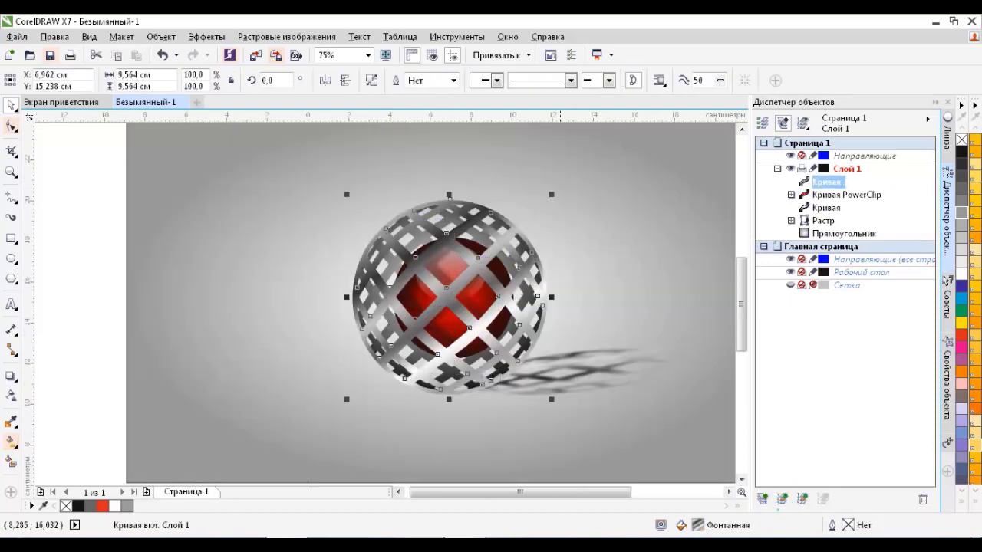
{"action": "left_click", "coordinate": [403, 326]}
{"action": "scroll", "coordinate": [399, 301], "scroll_direction": "down", "scroll_amount": 1}
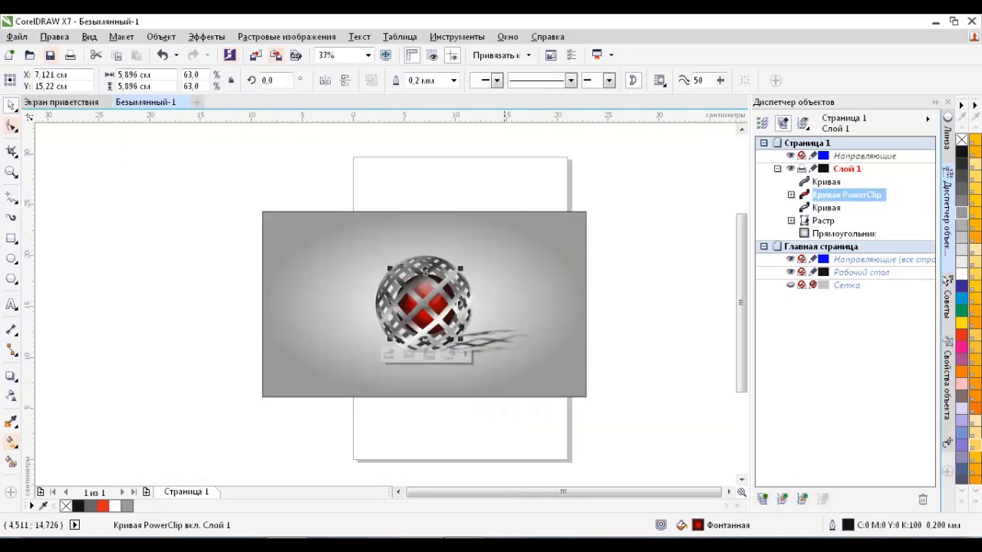
Group the lattice sphere, red ball and shadow, and move the group slightly left of the background rectangle's centre.
{"action": "left_click_drag", "start_coordinate": [622, 230], "coordinate": [361, 368]}
{"action": "key", "text": "ctrl+g"}
{"action": "left_click", "coordinate": [291, 230], "text": "shift"}
Remove the background rectangle's outline and shift its elliptical gradient so the light centre sits behind the sphere.
{"action": "left_click", "coordinate": [291, 230]}
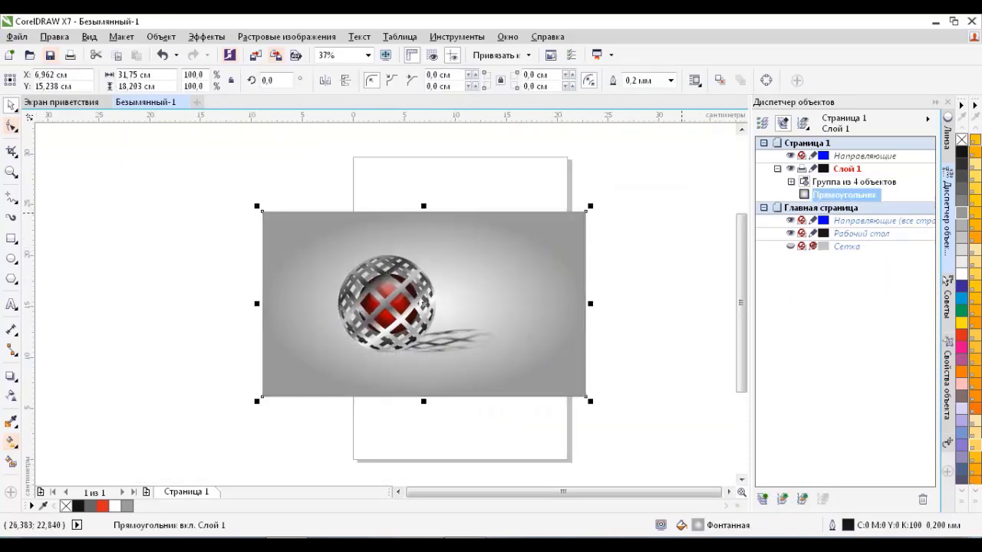
{"action": "key", "text": "Escape"}
{"action": "left_click", "coordinate": [844, 195]}
{"action": "key", "text": "g"}
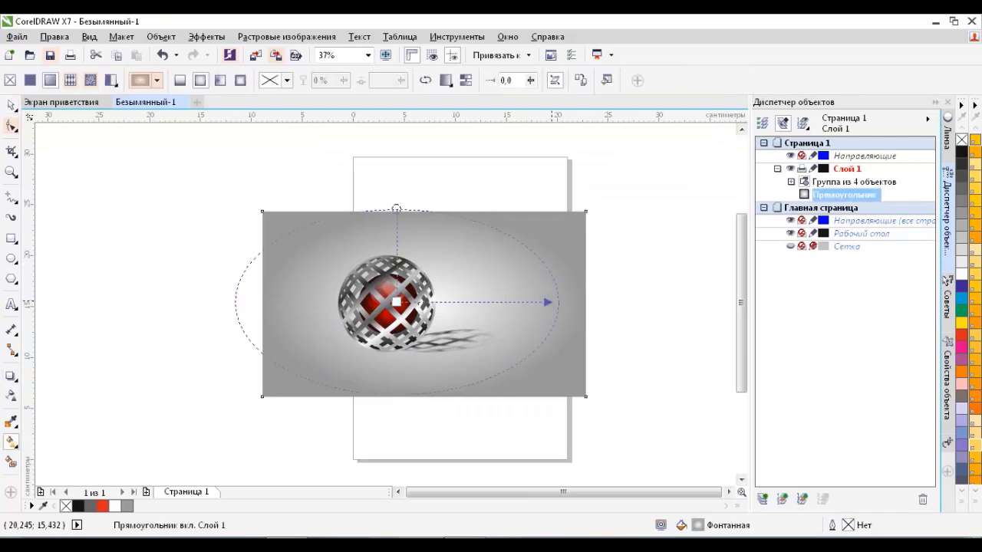
{"action": "left_click_drag", "start_coordinate": [397, 301], "coordinate": [356, 289]}
{"action": "left_click_drag", "start_coordinate": [530, 303], "coordinate": [543, 304]}
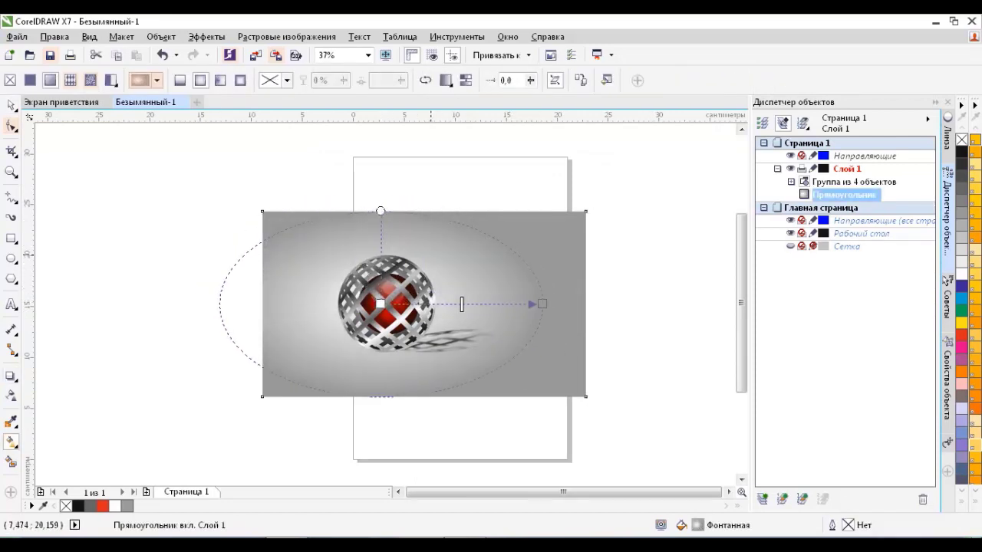
Deselect everything, fit all objects in the view, and examine the finished artwork in full-screen preview.
{"action": "key", "text": "Escape"}
{"action": "key", "text": "F3"}
{"action": "key", "text": "z"}
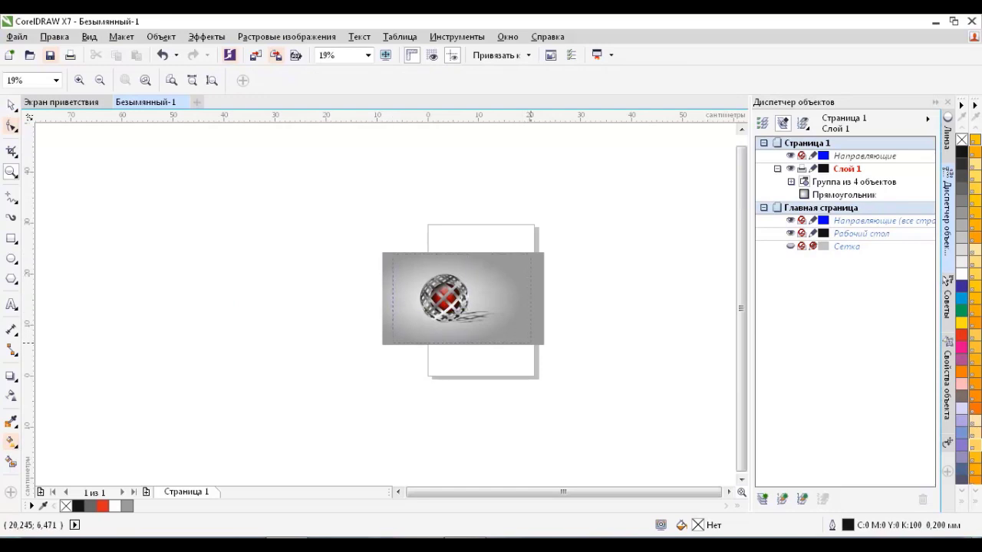
{"action": "key", "text": "F4"}
{"action": "key", "text": "F9"}
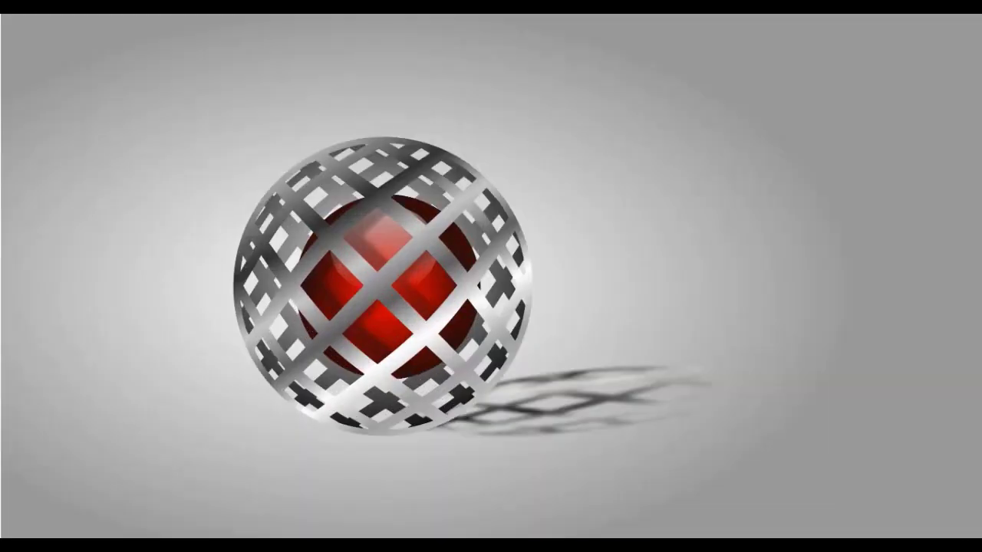